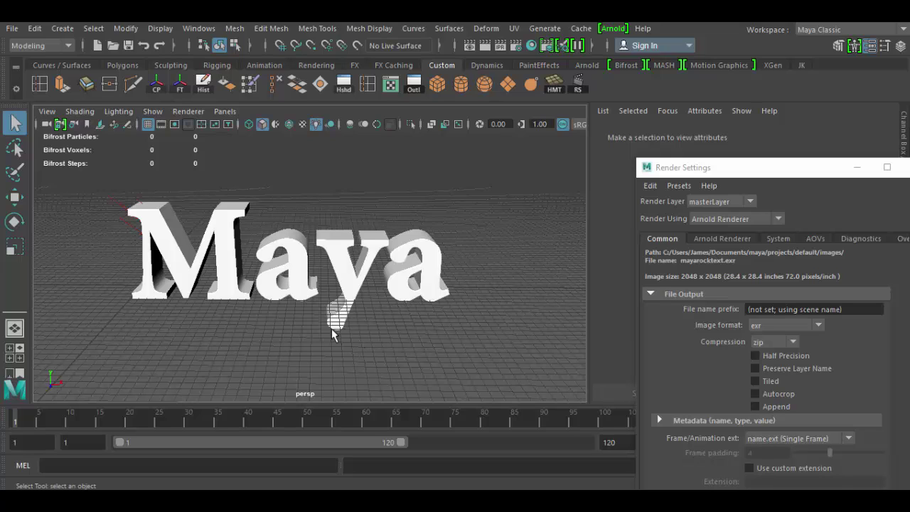
Select the 3D Maya text and switch to File Explorer with the rocks picture folder in front
click(337, 252)
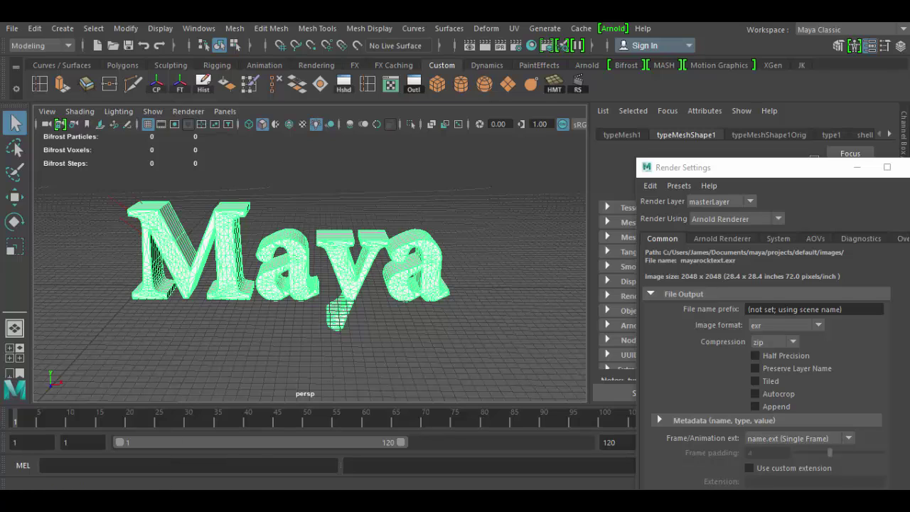
mouse_move(145, 501)
click(133, 473)
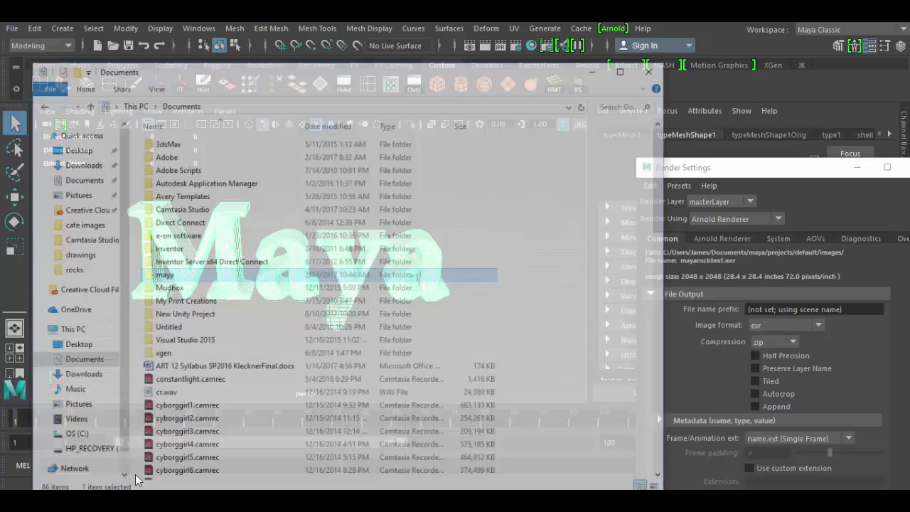
click(168, 472)
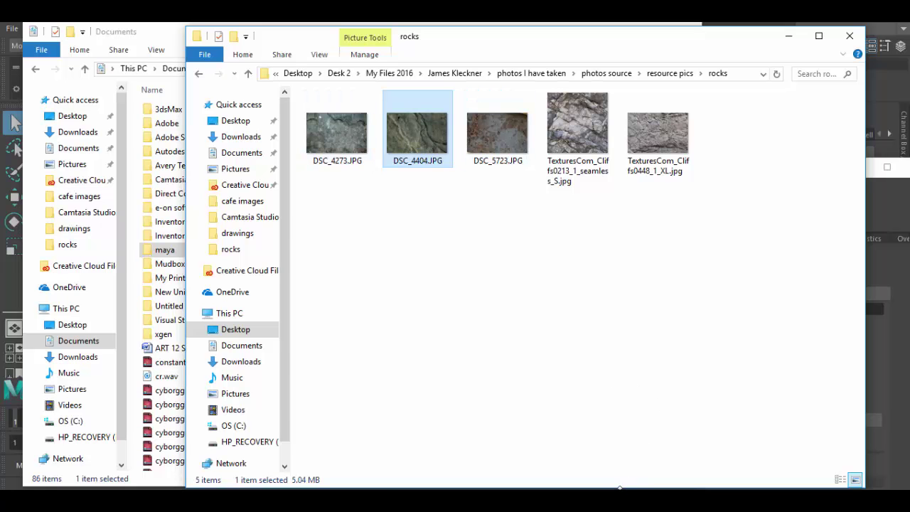
Browse the texture galleries and categories on textureking.com and textures.com in the web browser
click(620, 501)
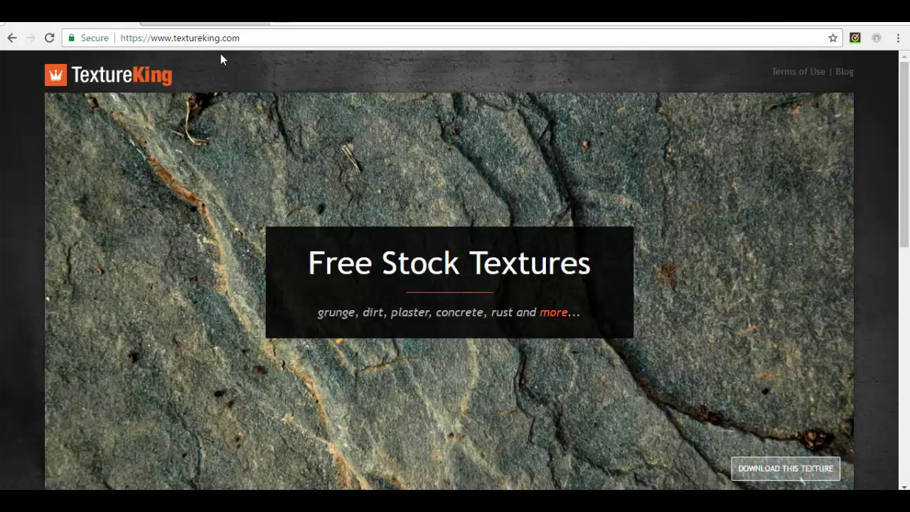
scroll(211, 217, down, 6)
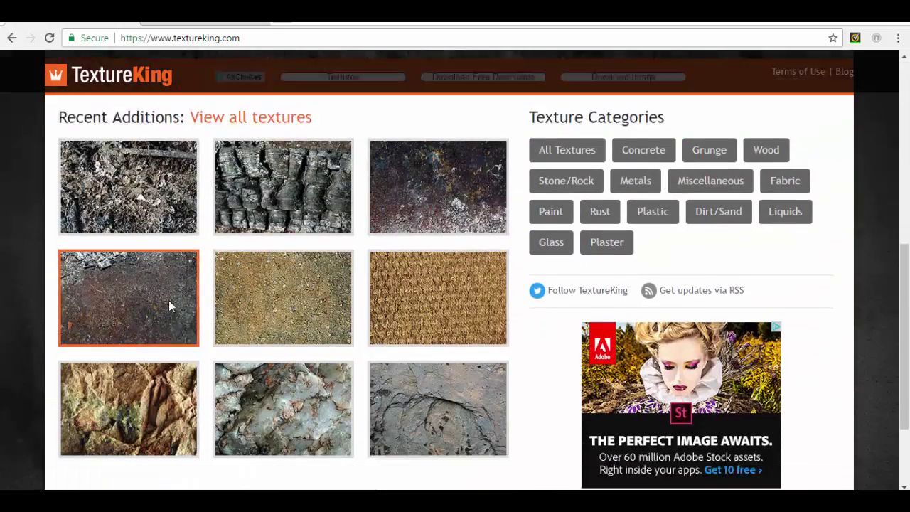
scroll(168, 300, down, 2)
scroll(121, 159, up, 7)
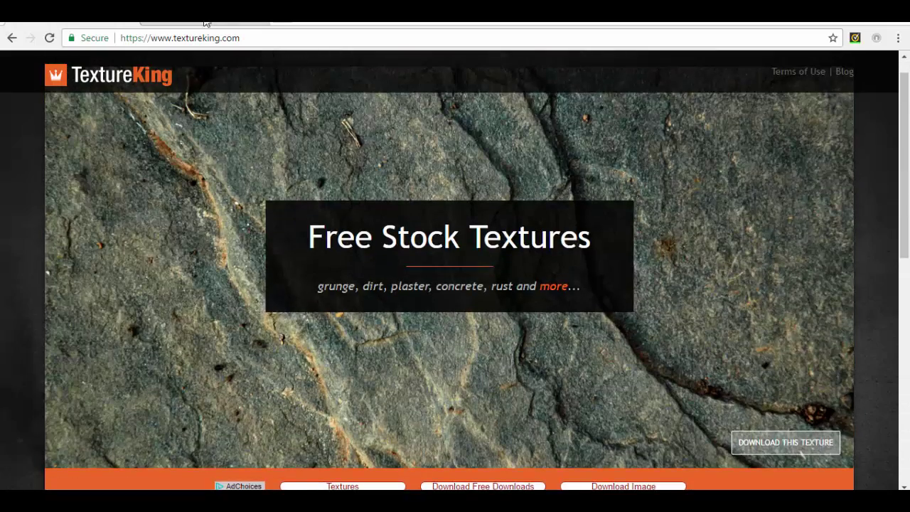
click(205, 23)
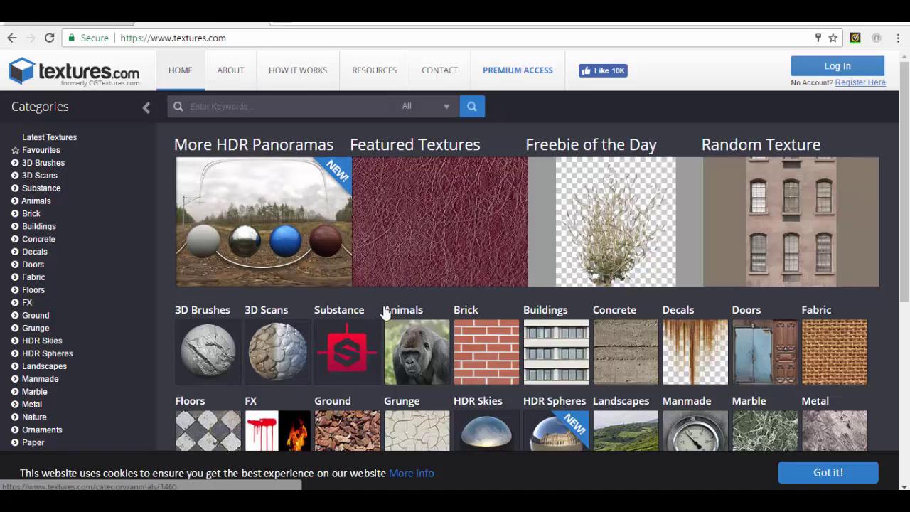
scroll(571, 308, down, 3)
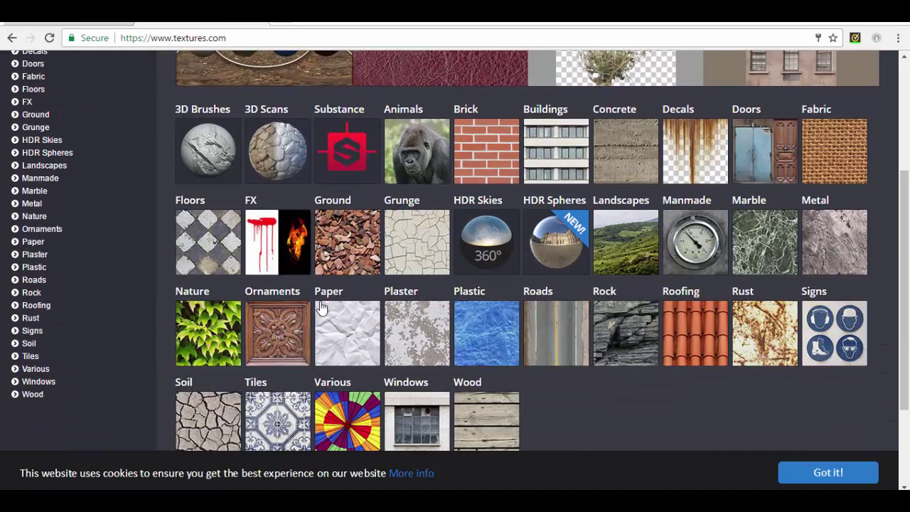
scroll(178, 284, up, 3)
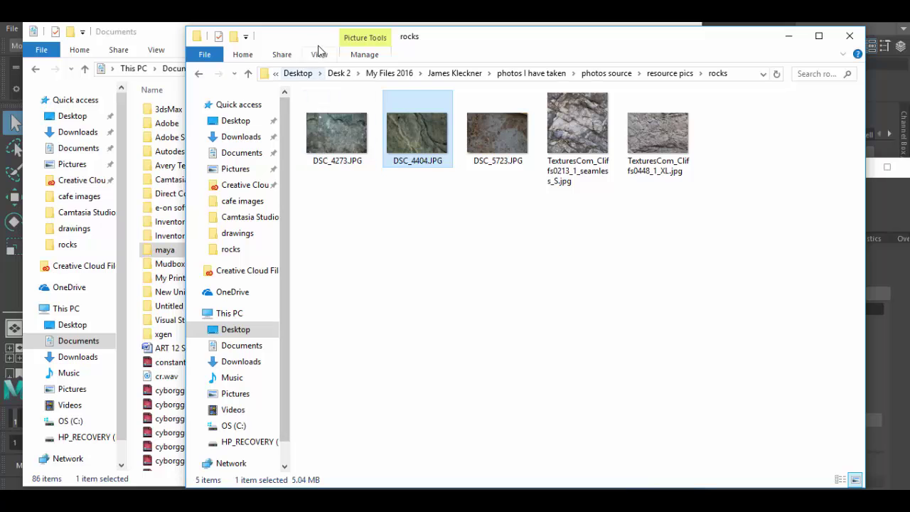
Arrange the folder windows and open the default Maya project's sourceimages folder inside Documents
drag(315, 41, 486, 69)
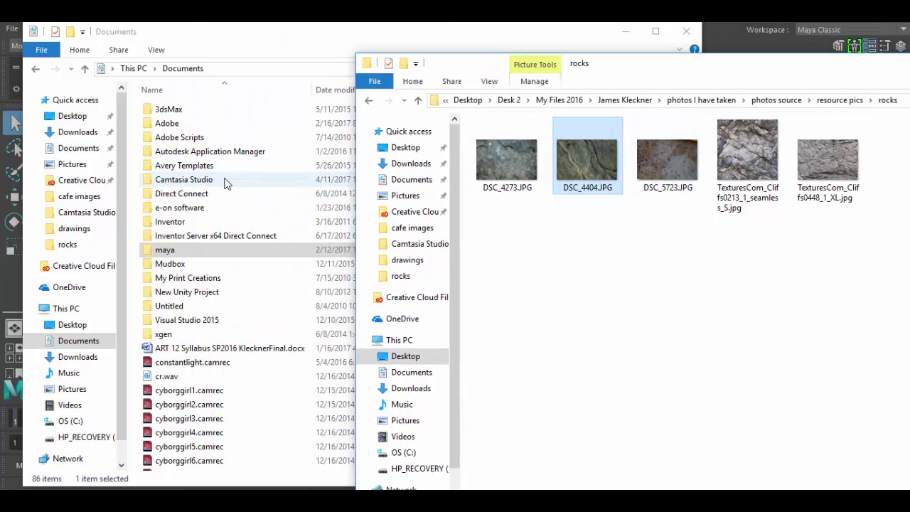
mouse_move(206, 36)
mouse_down()
mouse_move(179, 34)
mouse_move(224, 33)
mouse_up()
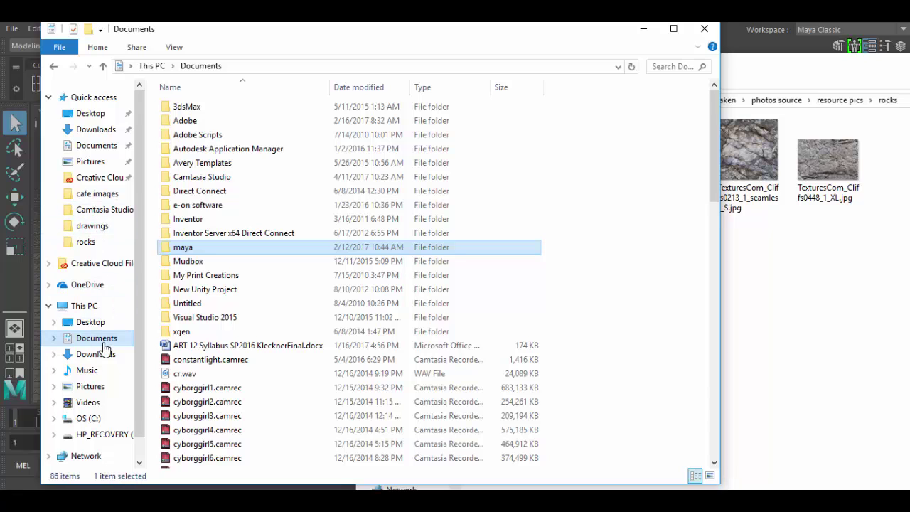
double_click(186, 248)
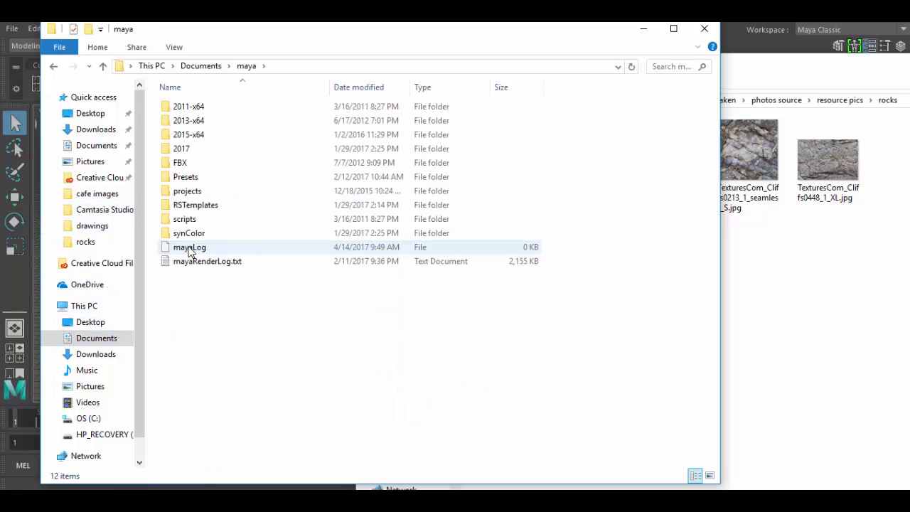
double_click(192, 191)
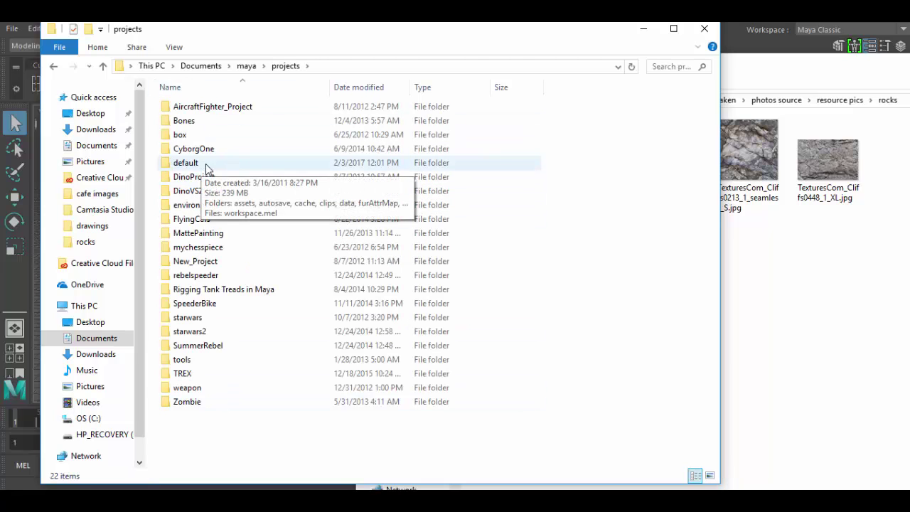
double_click(186, 163)
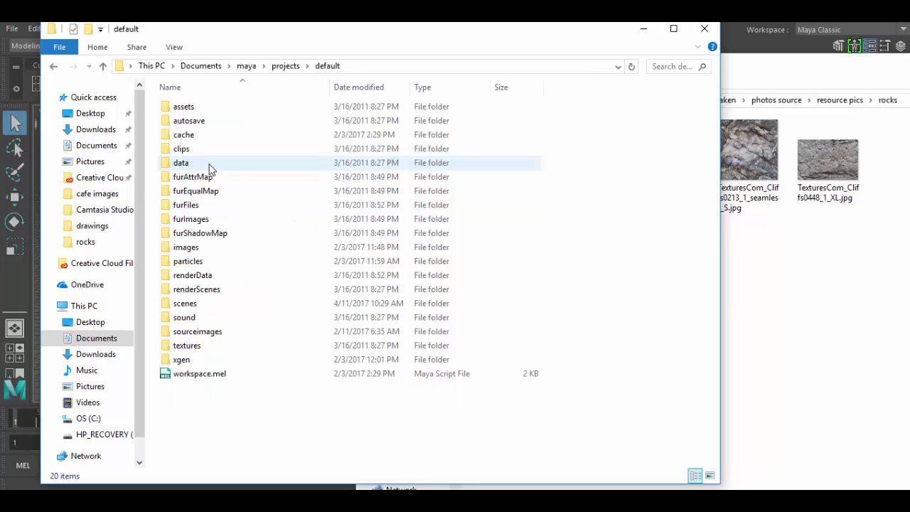
double_click(213, 333)
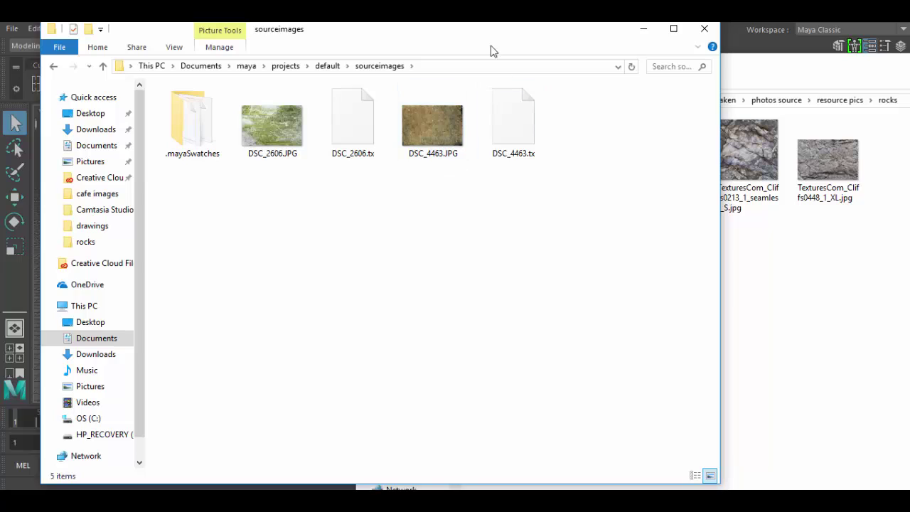
Copy DSC_4404.JPG from the rocks folder into the default project's sourceimages folder
drag(481, 35, 396, 95)
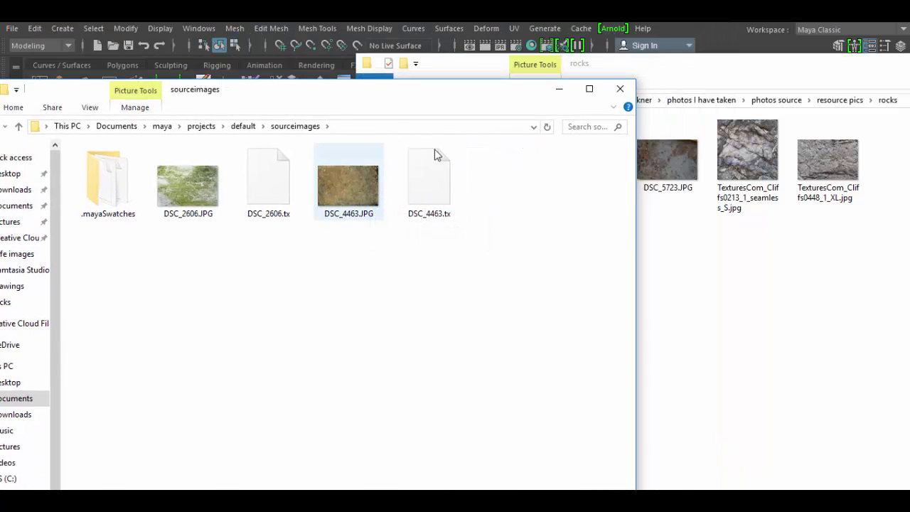
click(690, 271)
drag(610, 63, 682, 83)
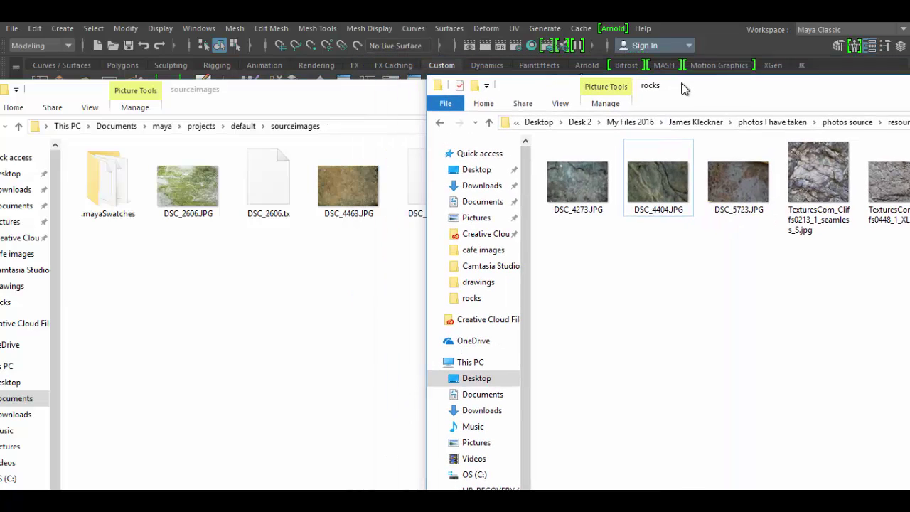
click(655, 174)
drag(658, 181, 682, 224)
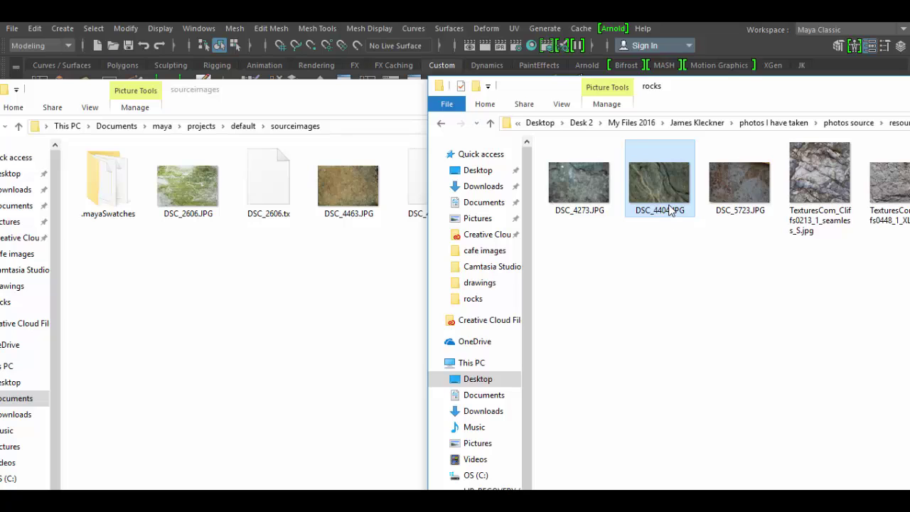
click(292, 334)
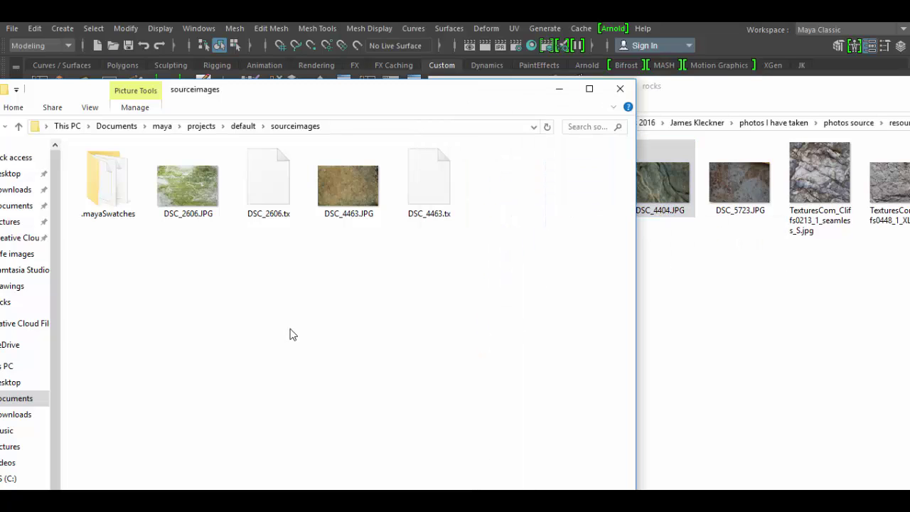
key(ctrl+v)
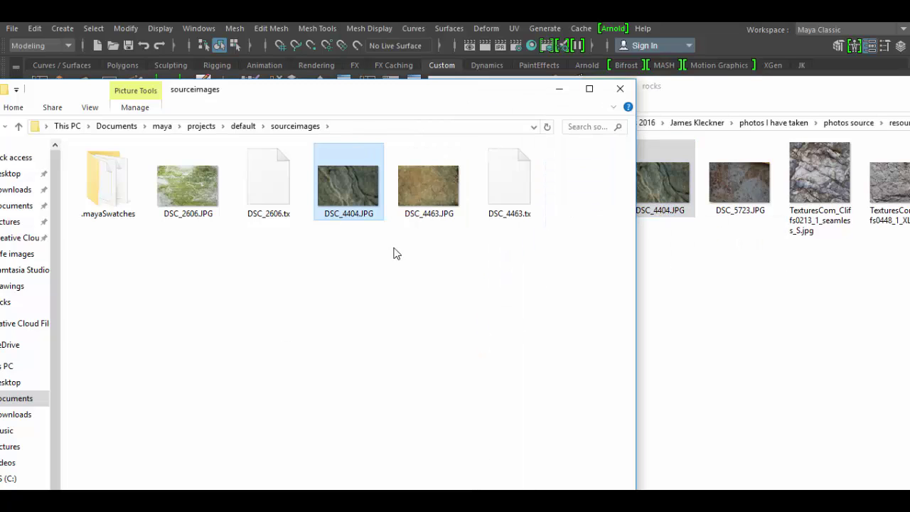
Close both folder windows and the Render Settings window in Maya
drag(369, 93, 467, 112)
click(662, 109)
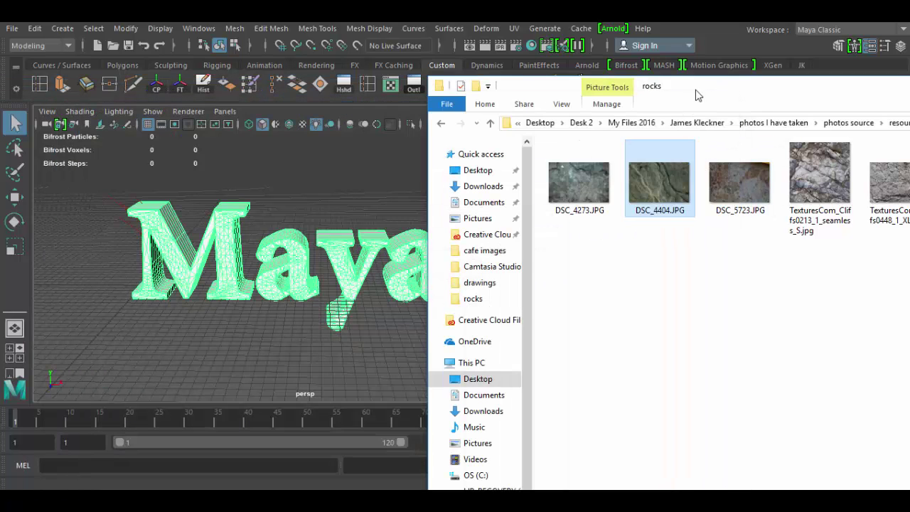
drag(695, 90, 545, 103)
click(875, 107)
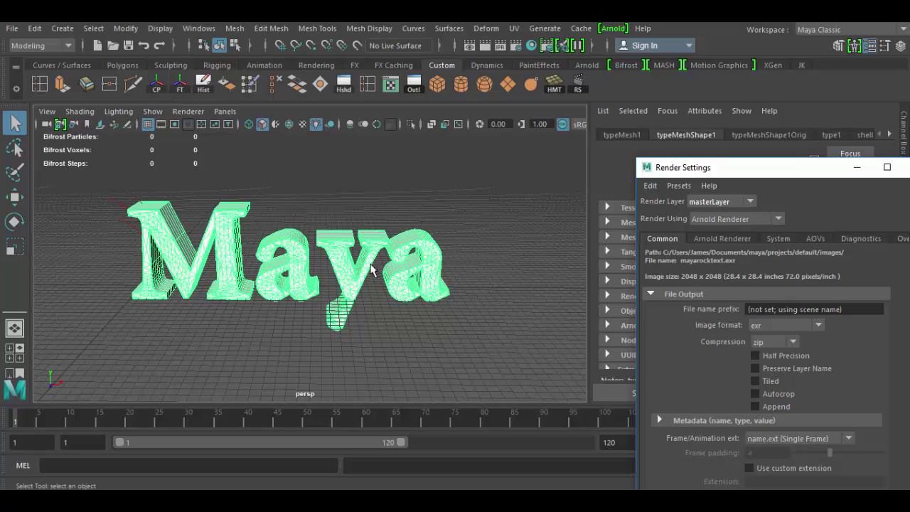
drag(734, 171, 398, 168)
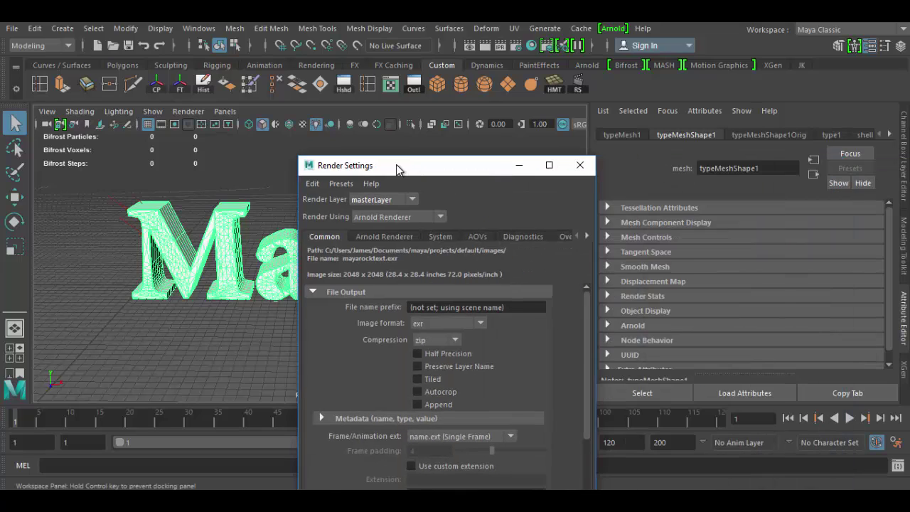
click(579, 166)
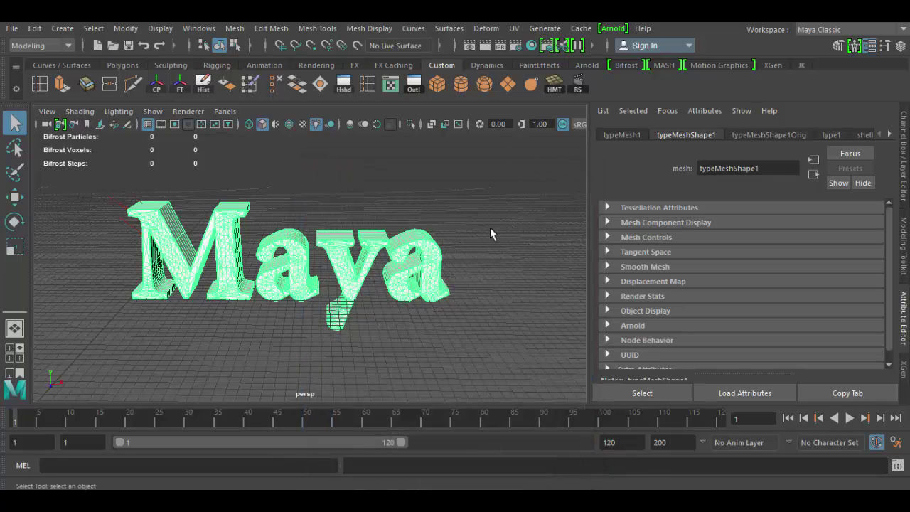
Assign a new single Blinn shader to the text through its texturing settings and open that shader's attributes
click(833, 135)
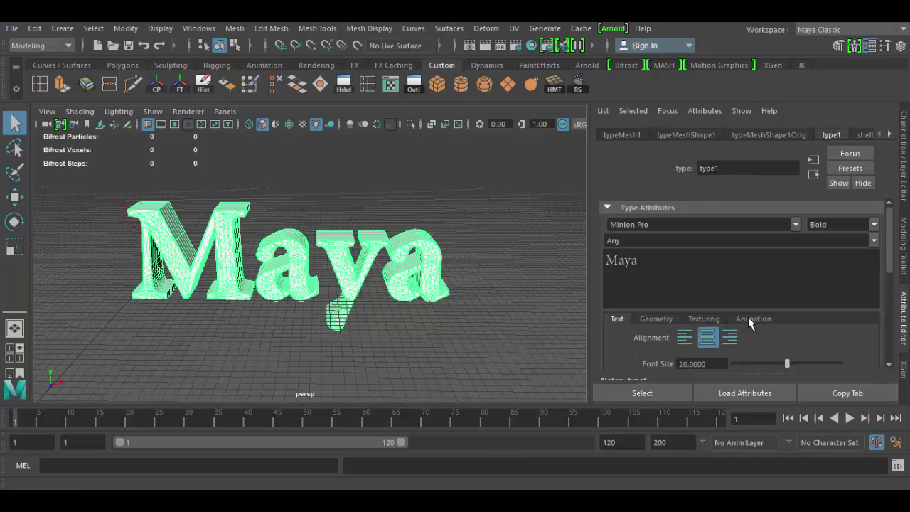
click(704, 319)
scroll(836, 332, down, 3)
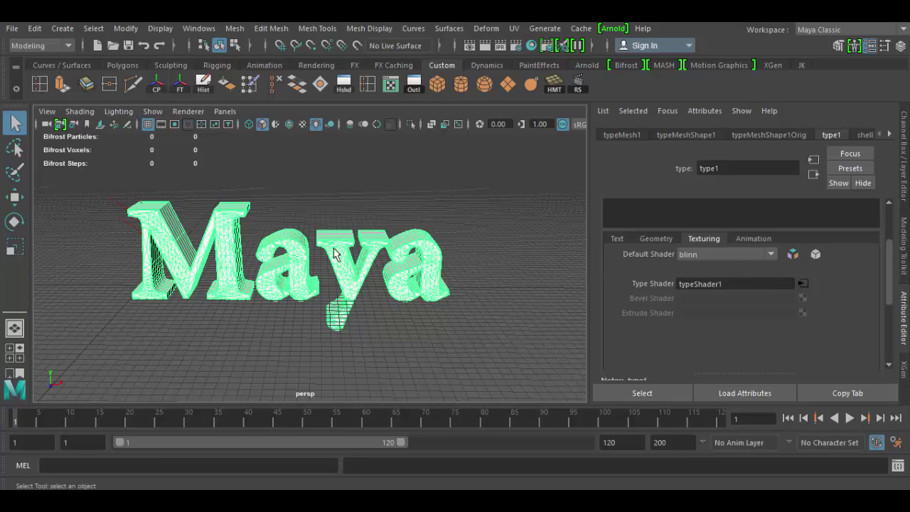
click(815, 255)
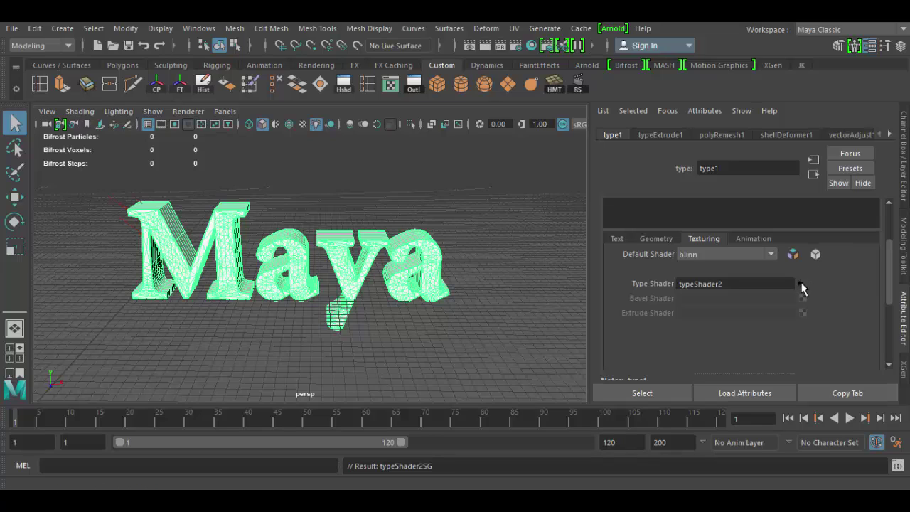
click(804, 285)
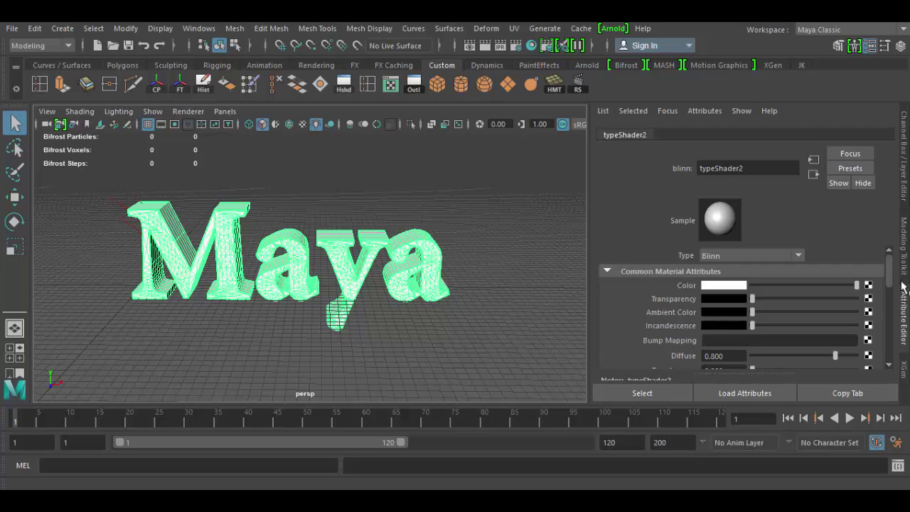
mouse_move(889, 269)
mouse_down()
mouse_move(889, 347)
mouse_move(889, 308)
mouse_move(889, 345)
mouse_move(828, 289)
mouse_move(881, 253)
mouse_move(880, 361)
mouse_move(888, 280)
mouse_up()
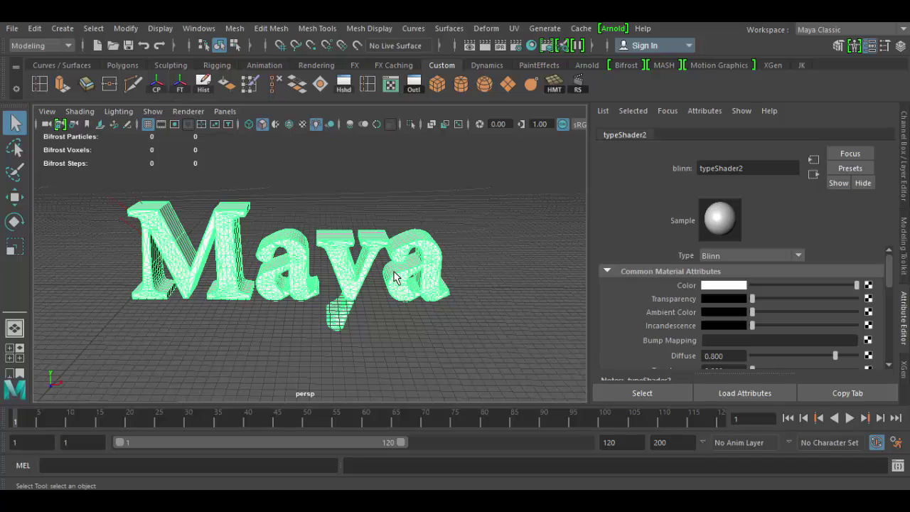
Open the Hypershade, bring it into view and list the Arnold nodes available for creation
click(346, 88)
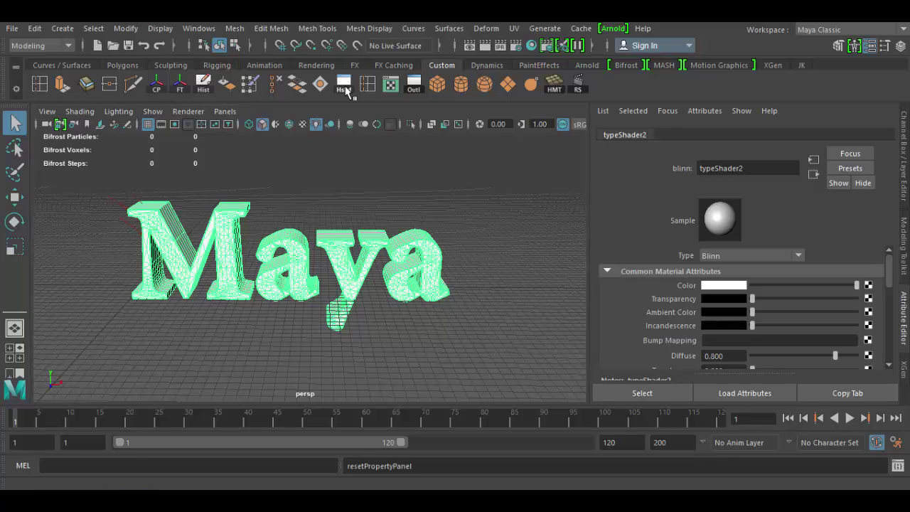
click(197, 30)
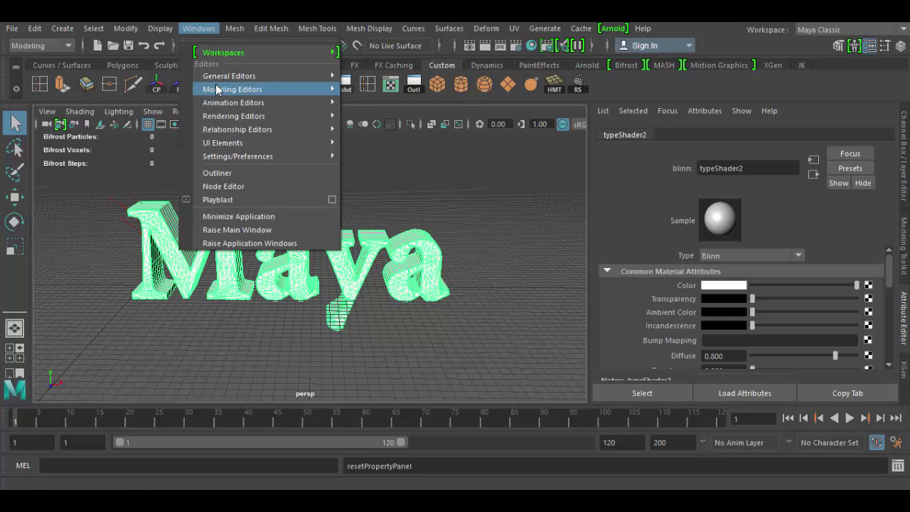
mouse_move(220, 118)
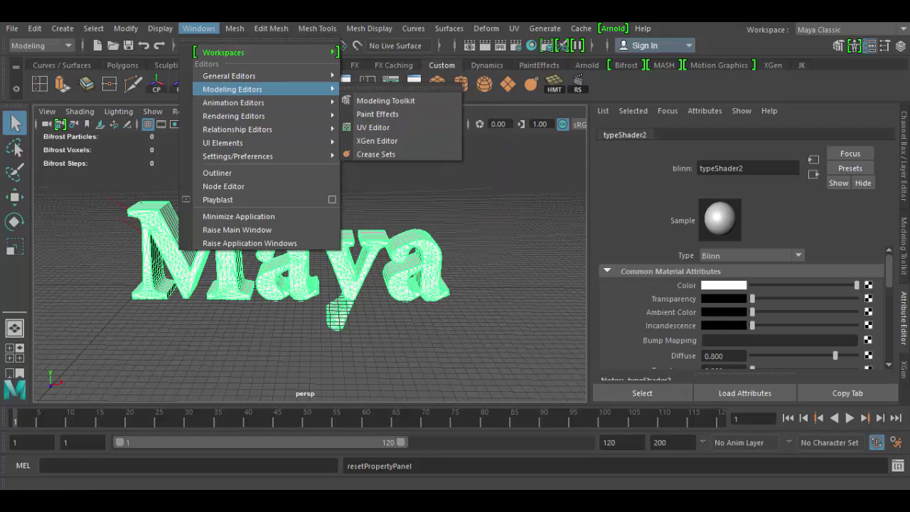
key(Escape)
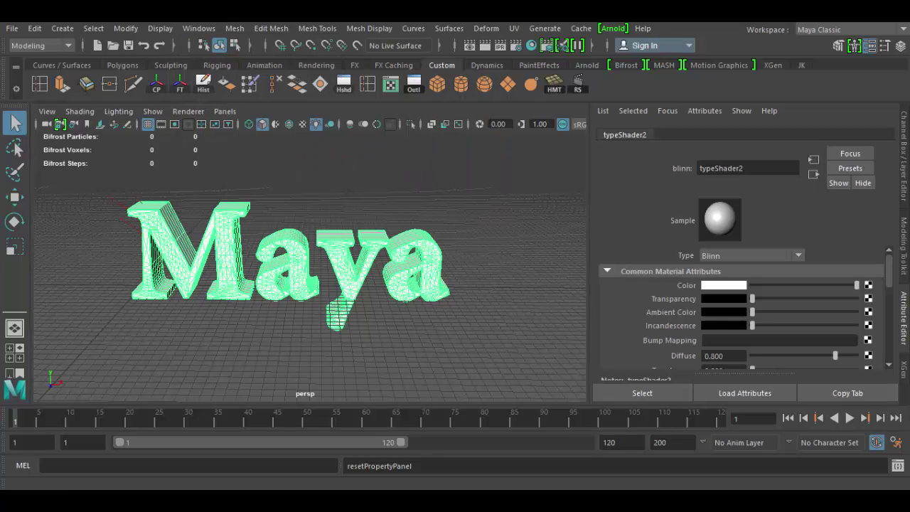
drag(0, 160, 675, 26)
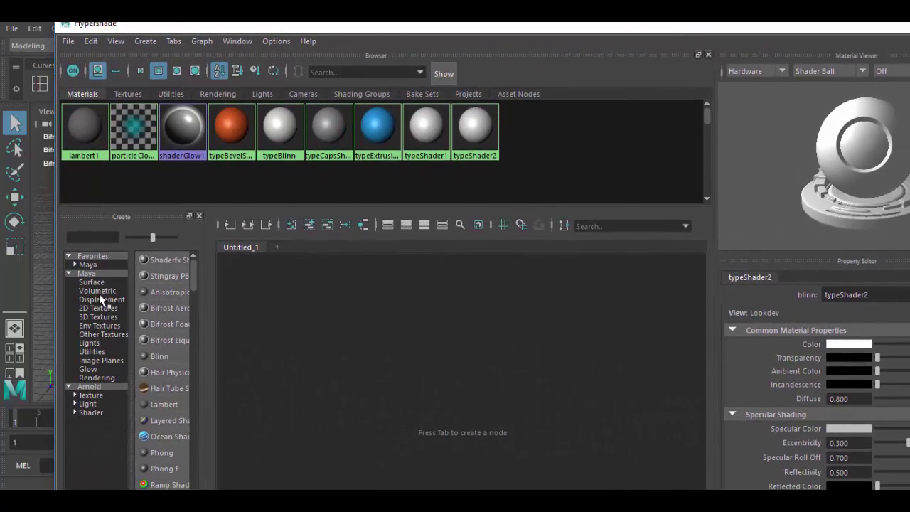
click(89, 387)
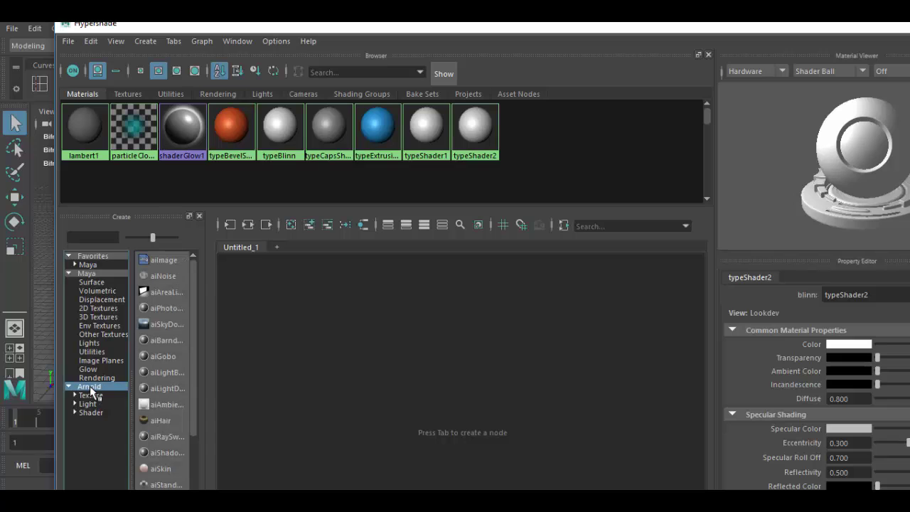
Create an aiStandard material from the Arnold shader nodes in the Hypershade
click(90, 413)
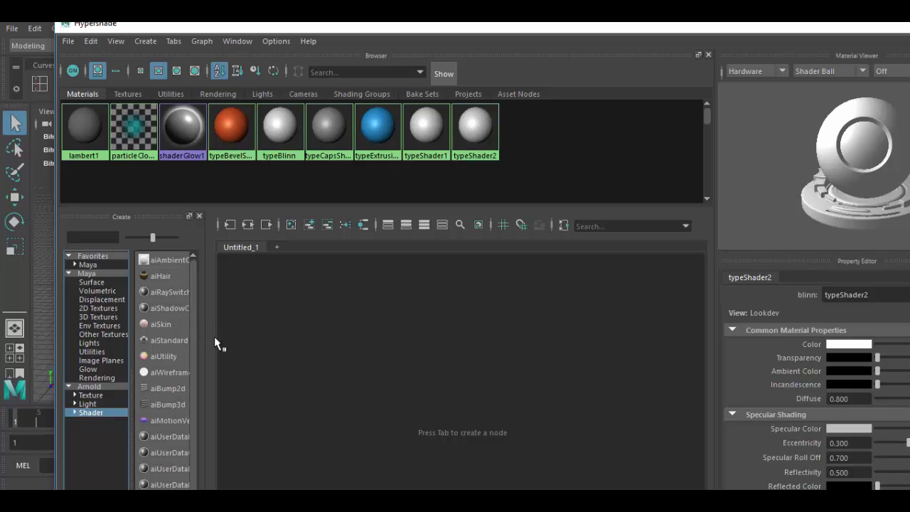
drag(205, 339, 285, 340)
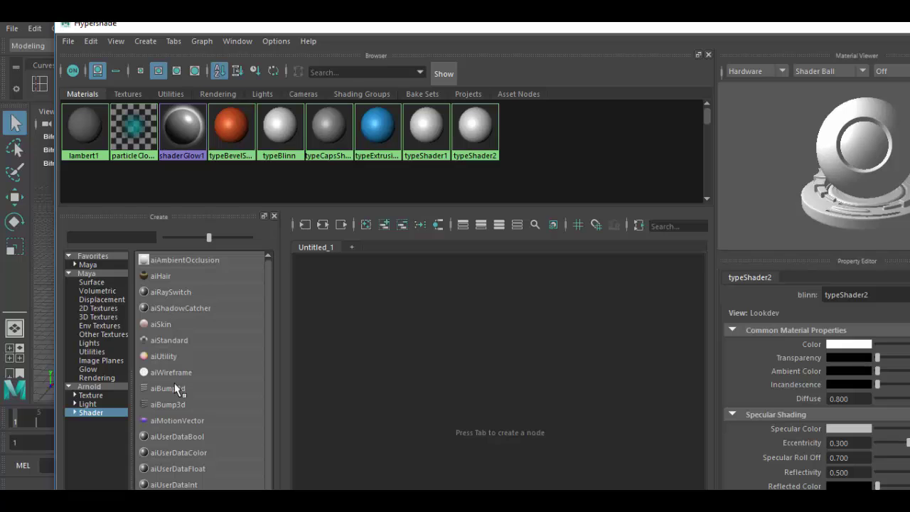
click(168, 340)
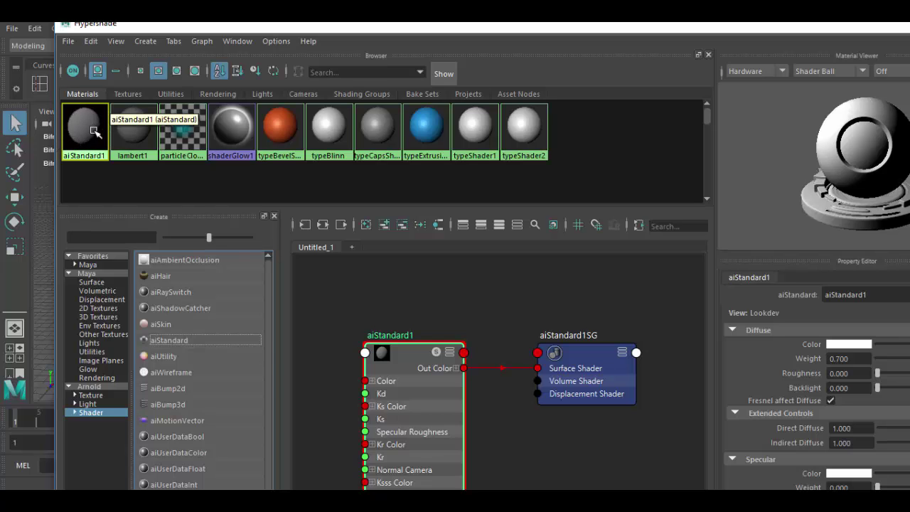
Assign the new aiStandard material to the Maya text and uncover the text in the viewport
drag(608, 28, 668, 286)
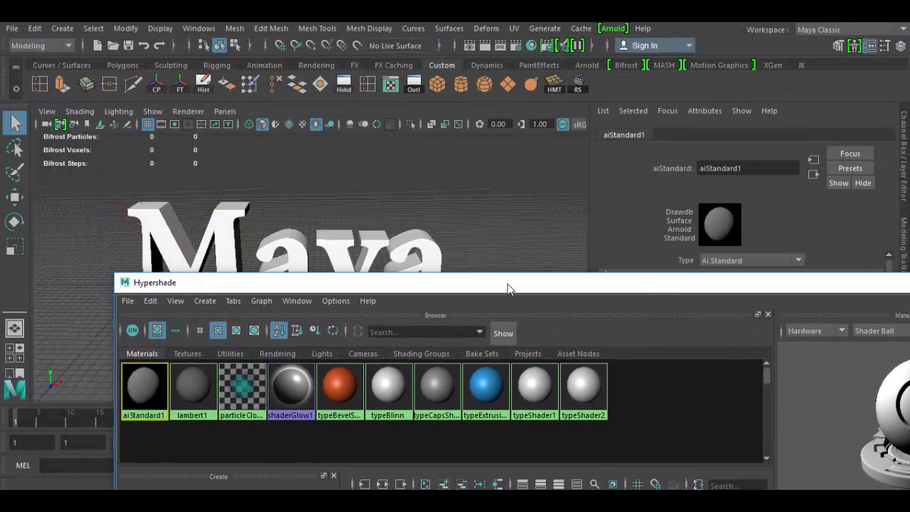
click(356, 247)
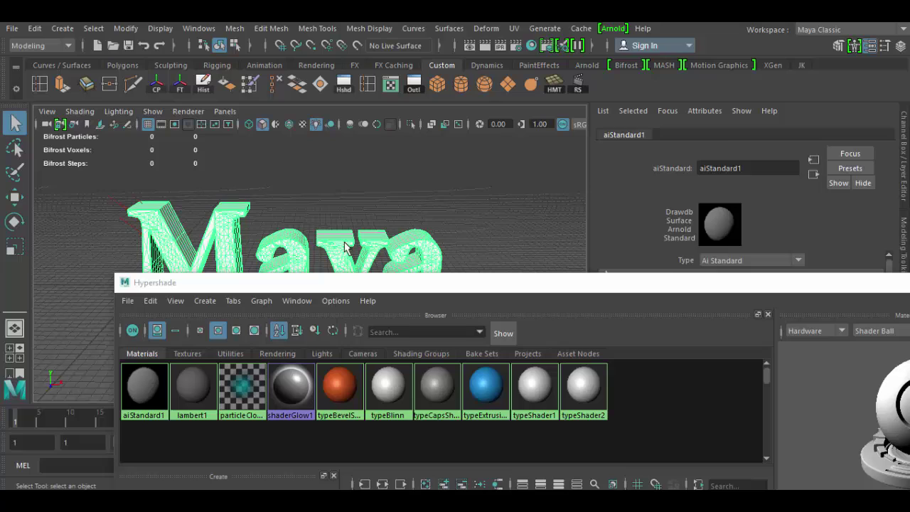
right_click(144, 388)
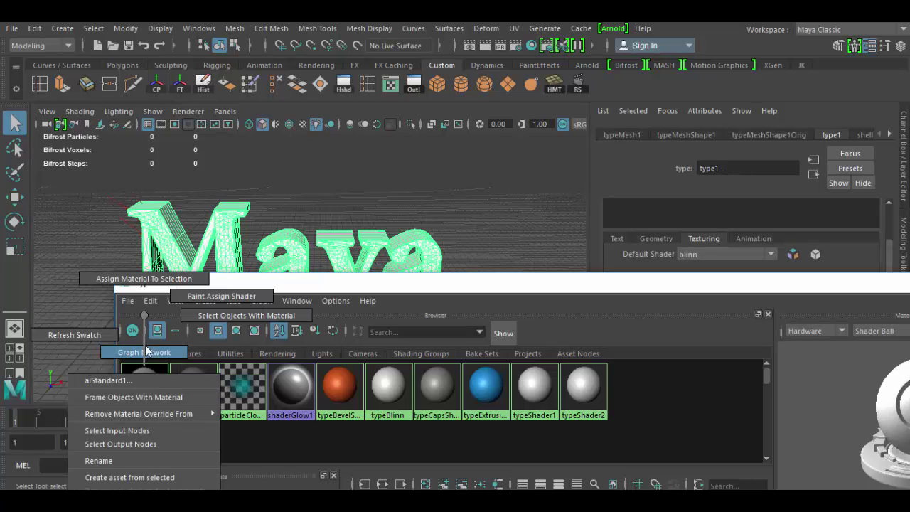
click(148, 278)
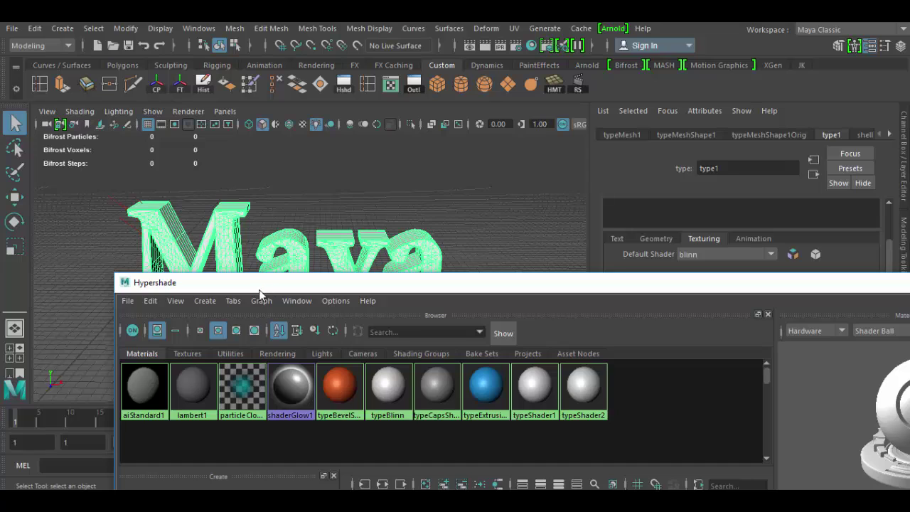
drag(271, 288, 168, 370)
middle_drag(321, 267, 367, 259)
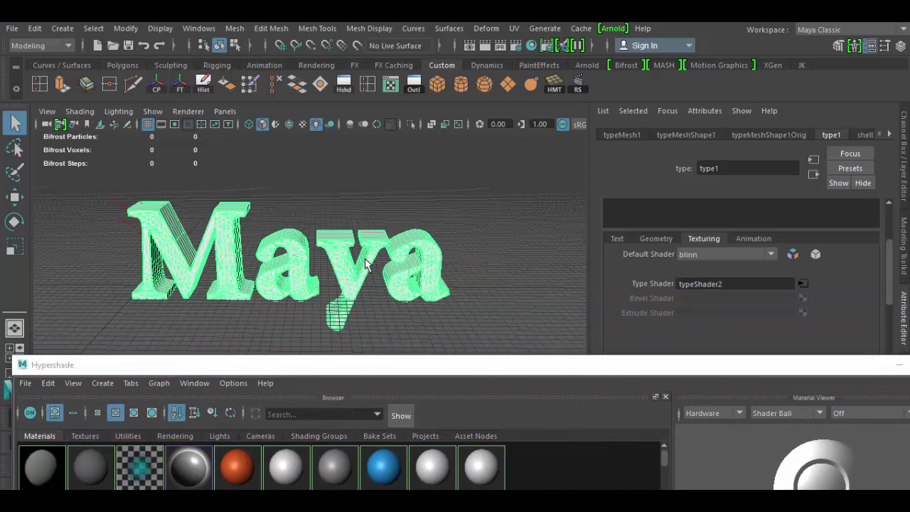
Show the attributes of the text's aiStandard material, minimize the Hypershade and rename the material as Rock_Texture
click(890, 134)
click(890, 133)
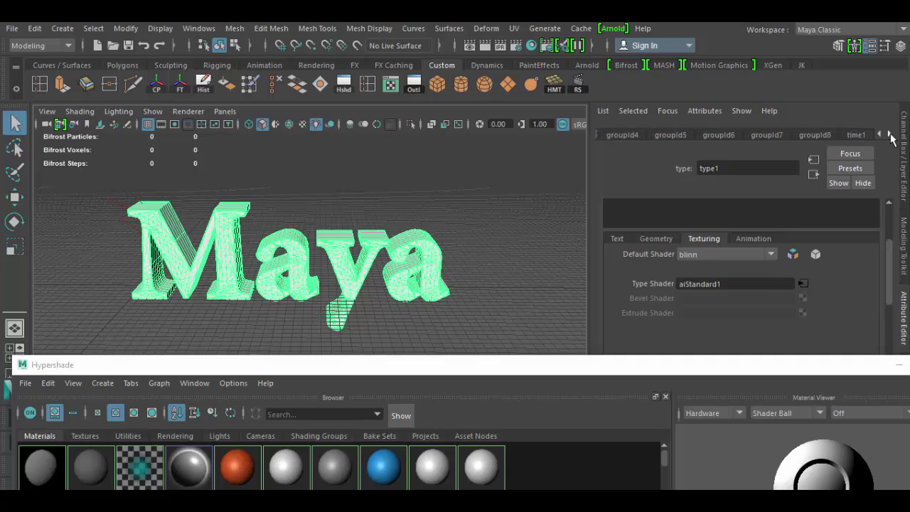
click(890, 133)
click(846, 135)
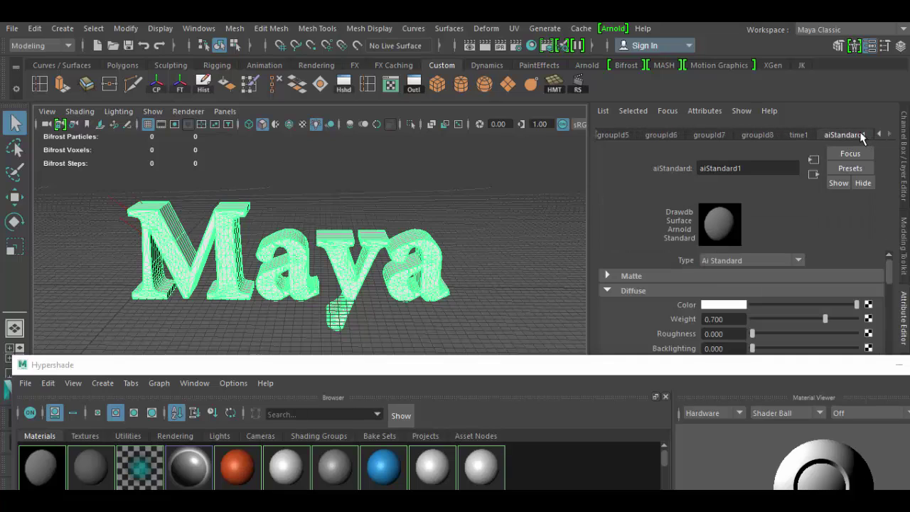
drag(786, 364, 591, 366)
click(702, 367)
drag(767, 168, 674, 166)
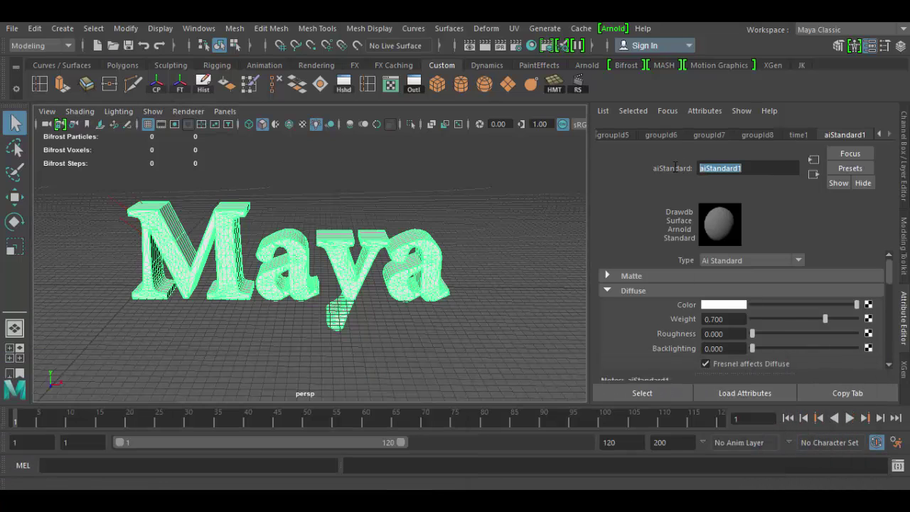
text(Rock Texture)
key(Return)
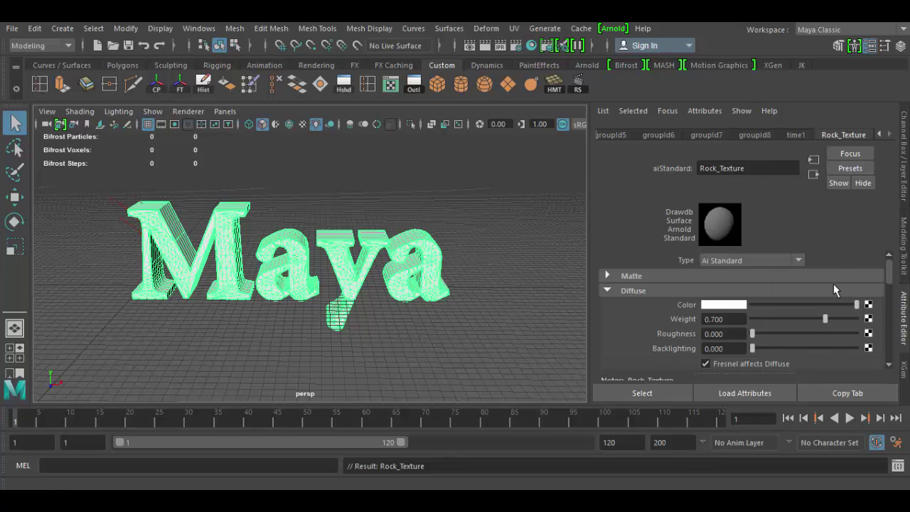
Connect a File texture to the diffuse color of the Rock_Texture material
click(607, 292)
click(607, 277)
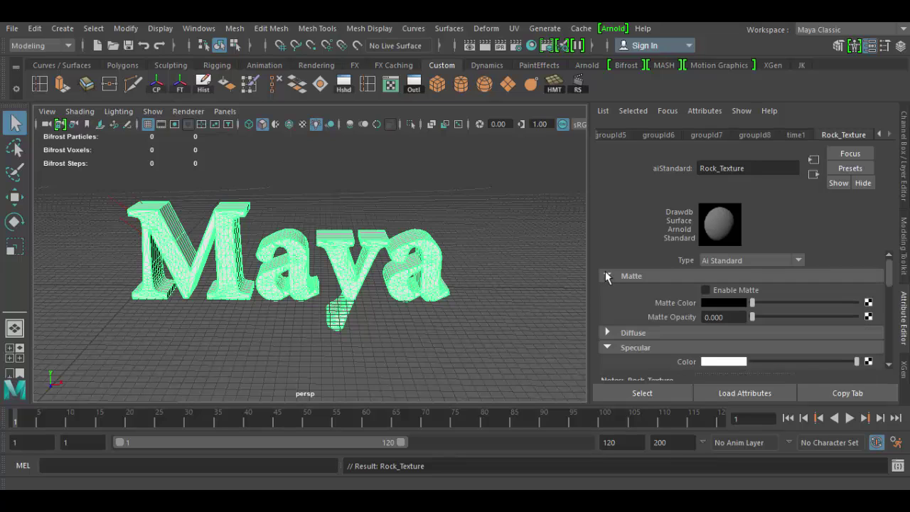
click(606, 277)
click(606, 290)
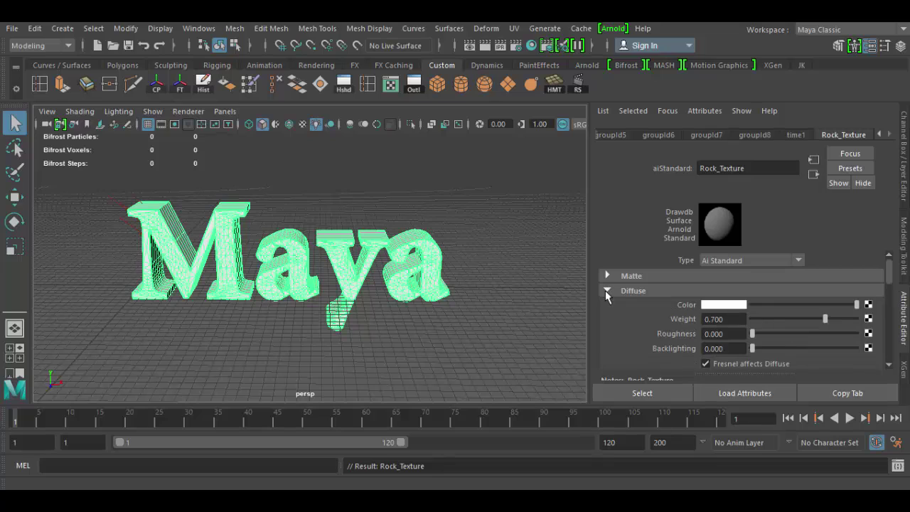
click(870, 306)
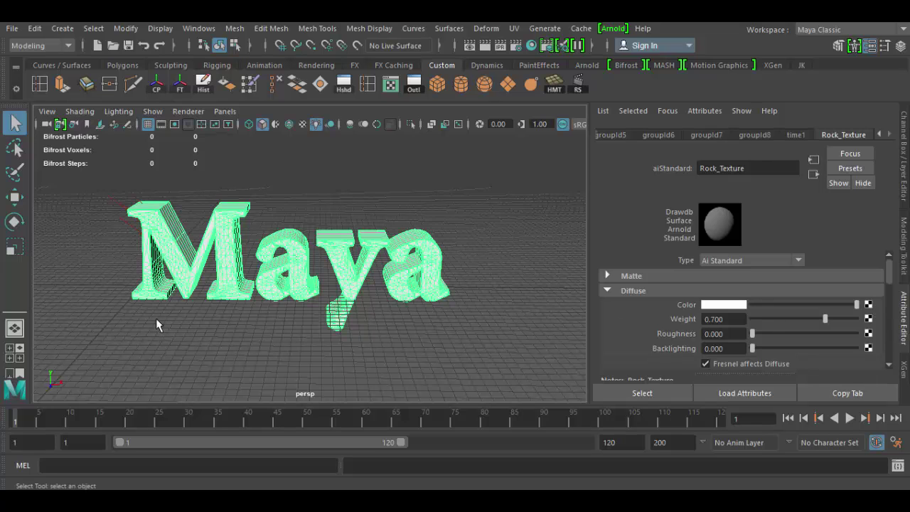
drag(0, 227, 350, 62)
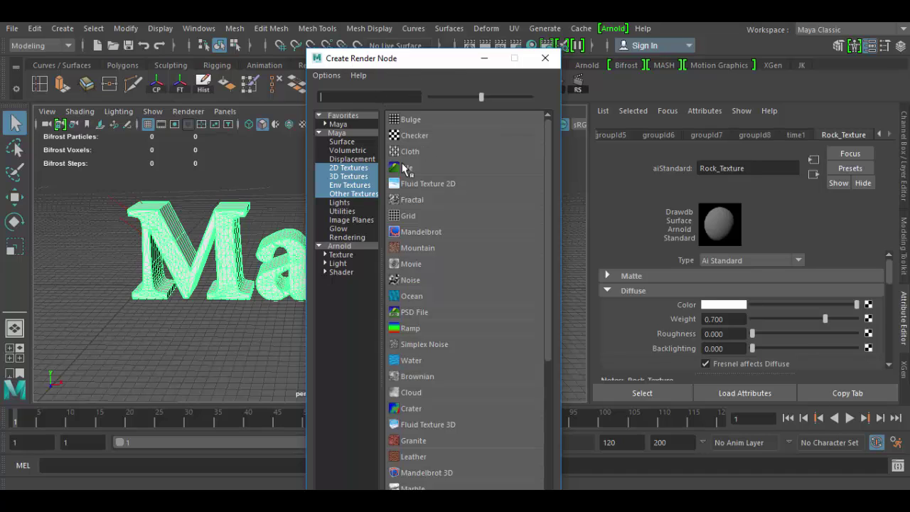
click(407, 168)
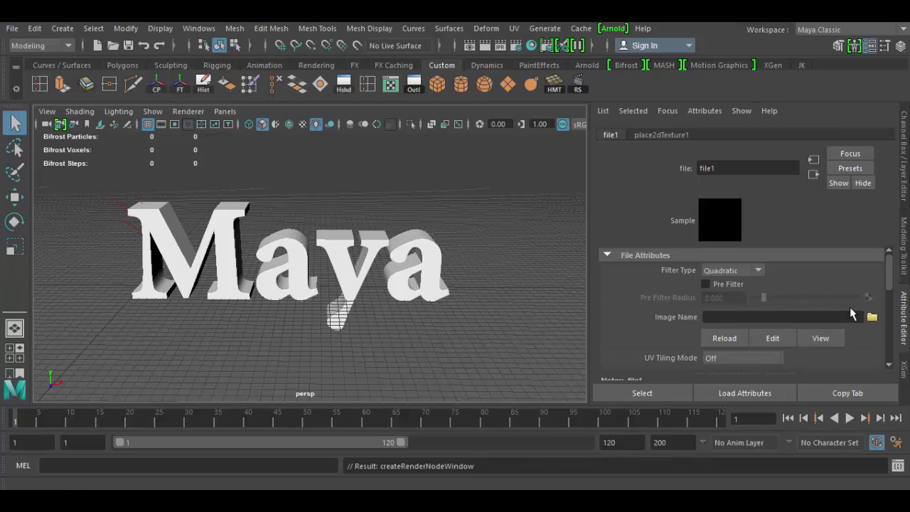
Set the file texture's filter type to Off and load DSC_4404.JPG from sourceimages as its image
click(758, 271)
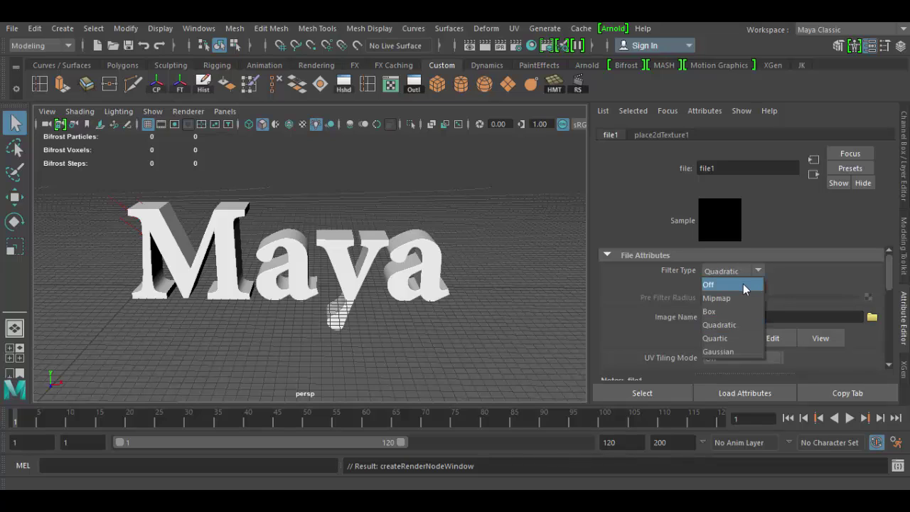
click(743, 284)
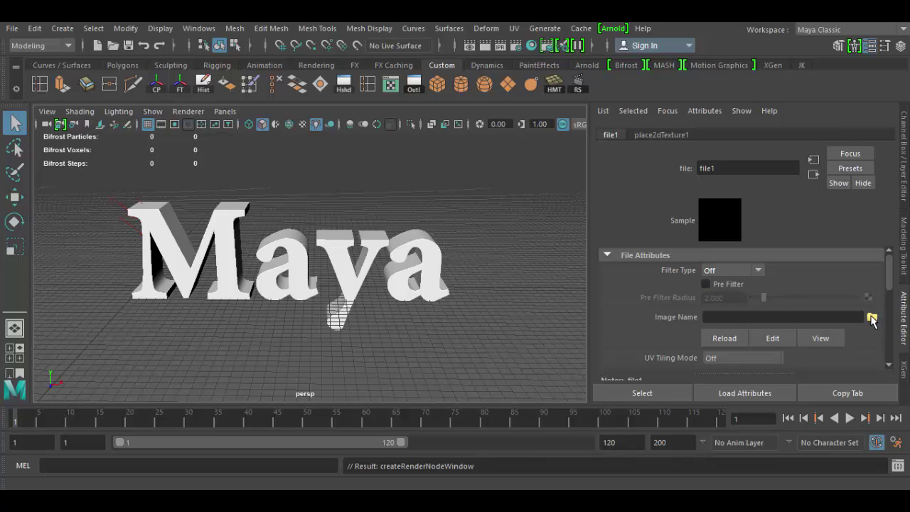
click(871, 316)
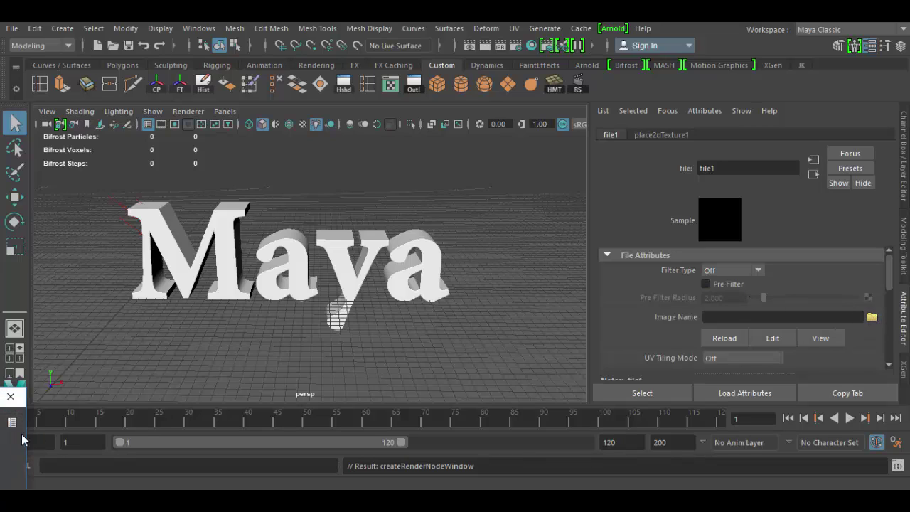
drag(0, 397, 490, 79)
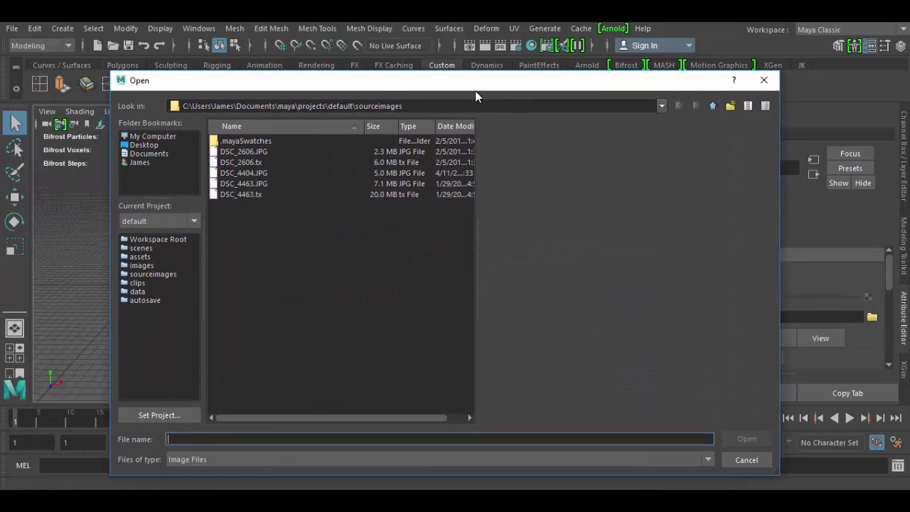
click(248, 175)
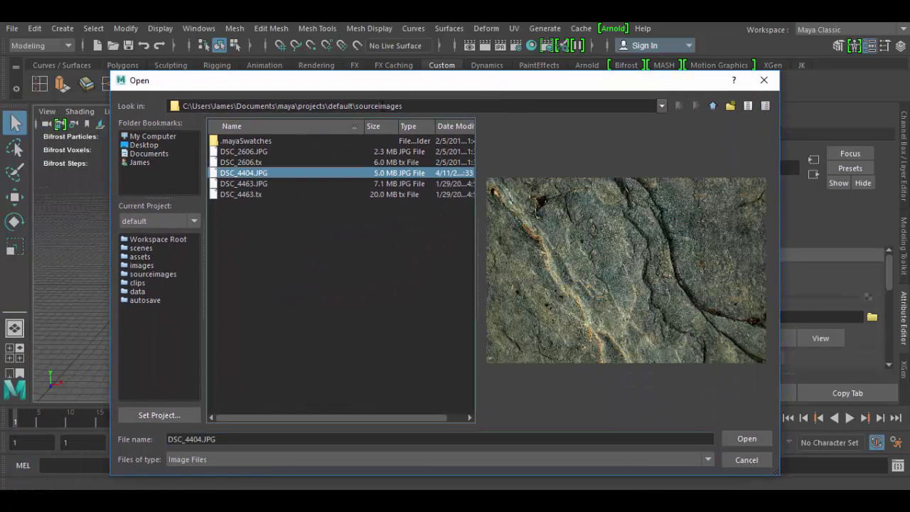
click(239, 184)
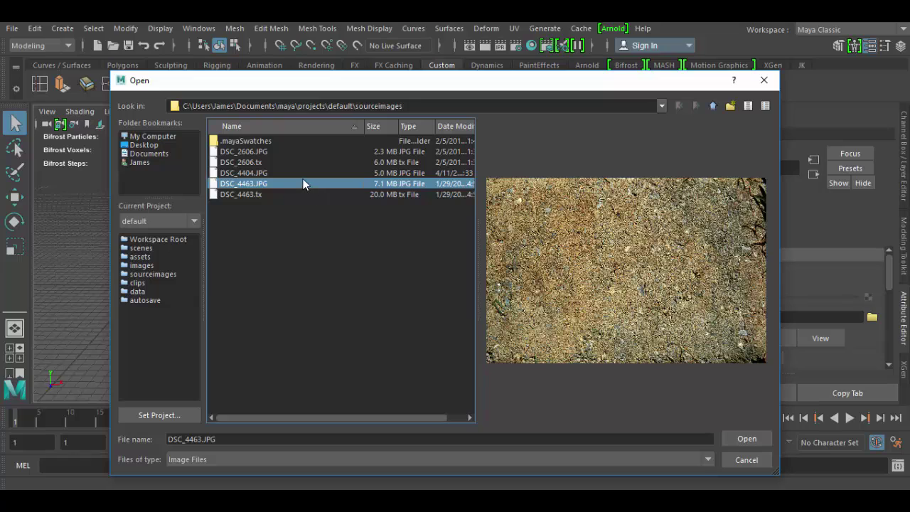
click(259, 174)
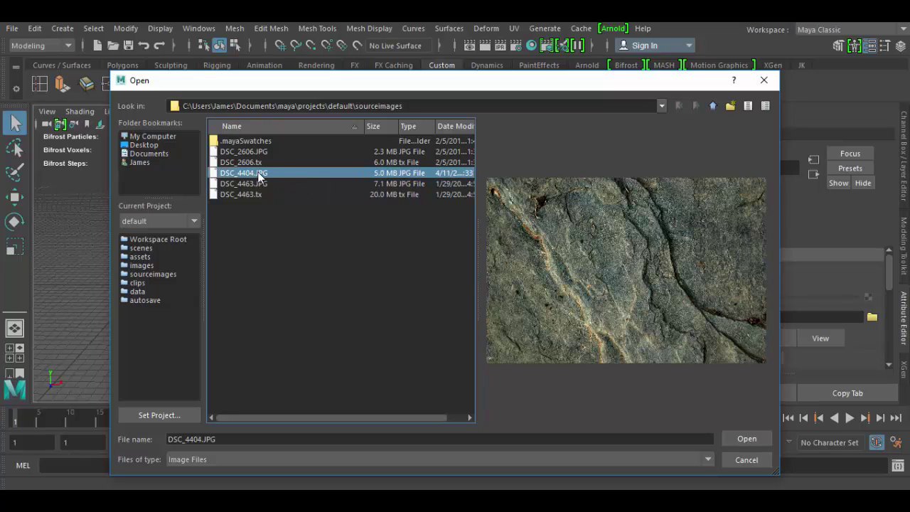
click(746, 439)
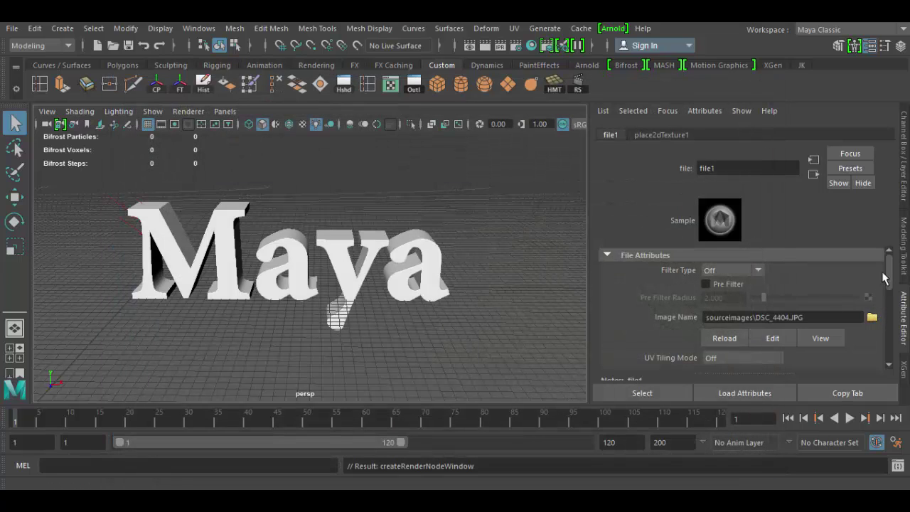
Return to the Rock_Texture material and connect a new File texture to its bump mapping
scroll(883, 278, down, 8)
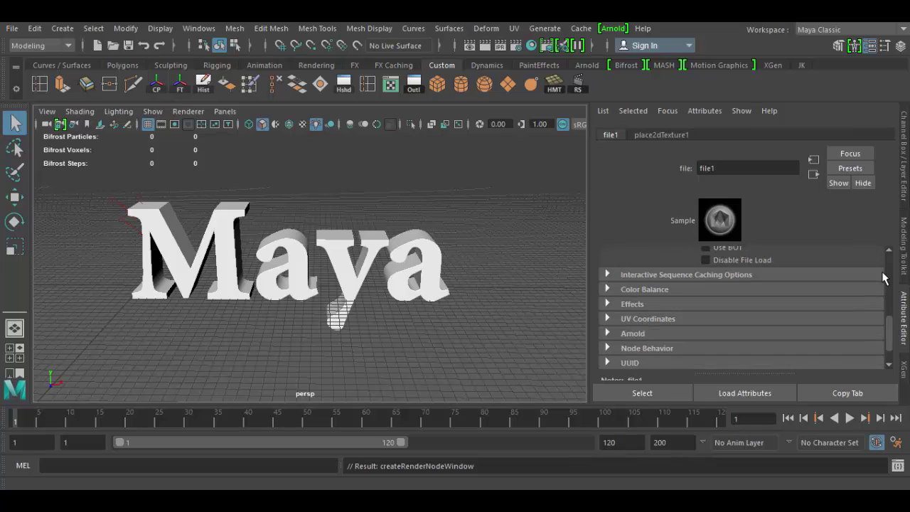
scroll(884, 277, down, 2)
scroll(881, 273, up, 2)
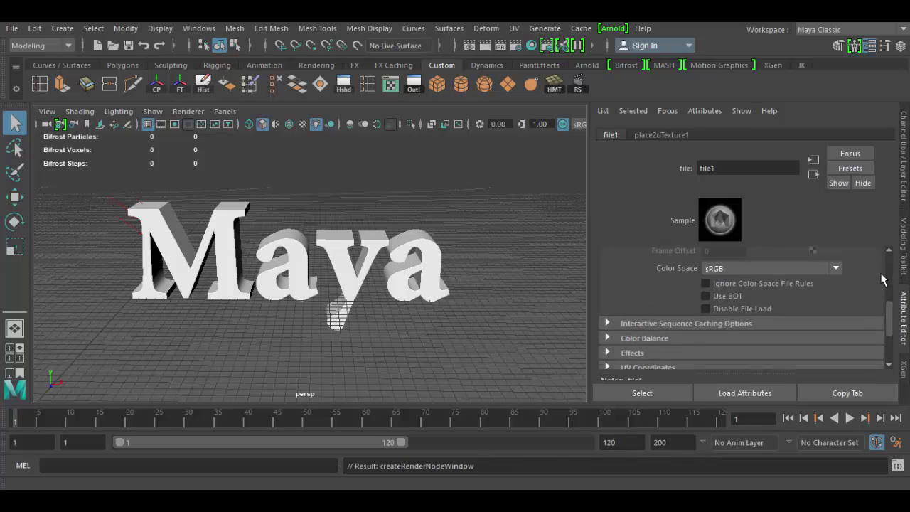
drag(891, 313, 890, 261)
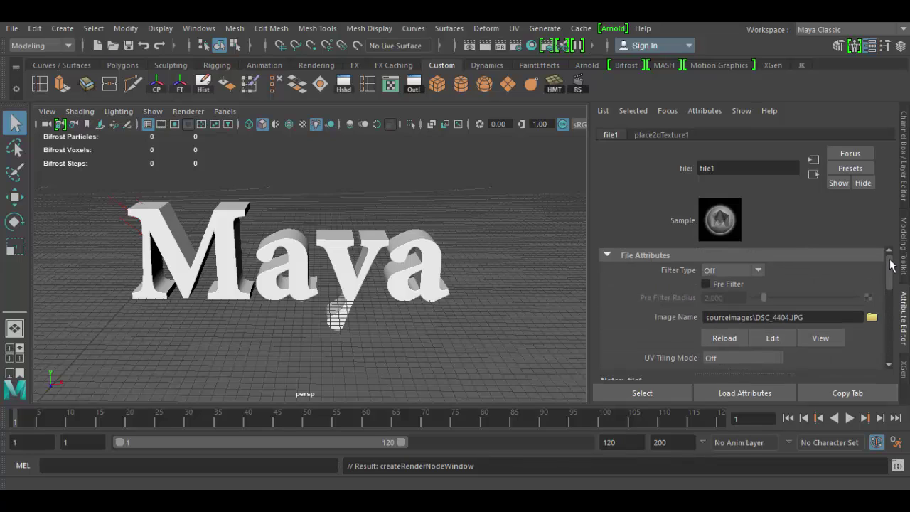
click(814, 176)
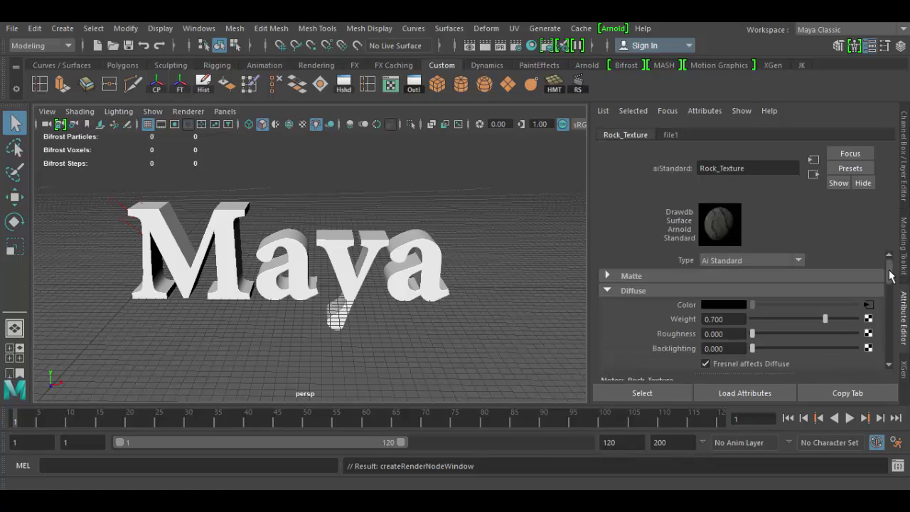
drag(890, 276, 893, 326)
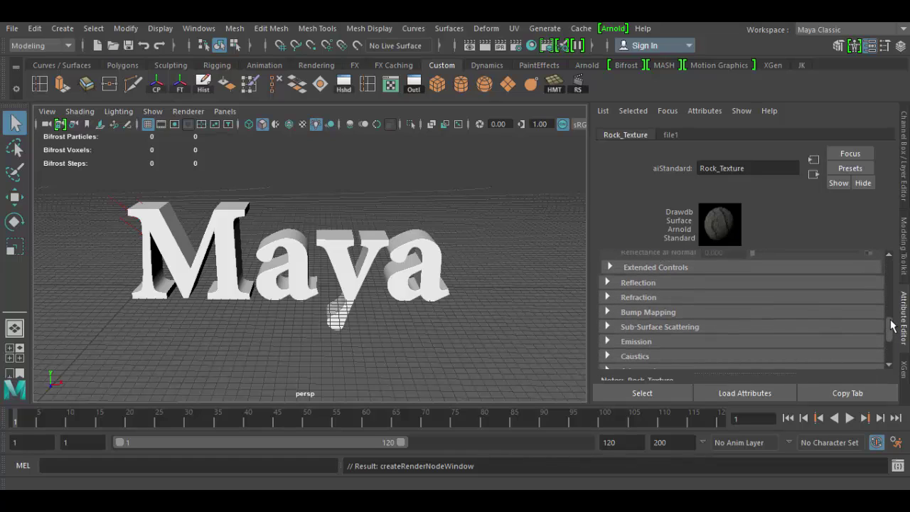
click(610, 313)
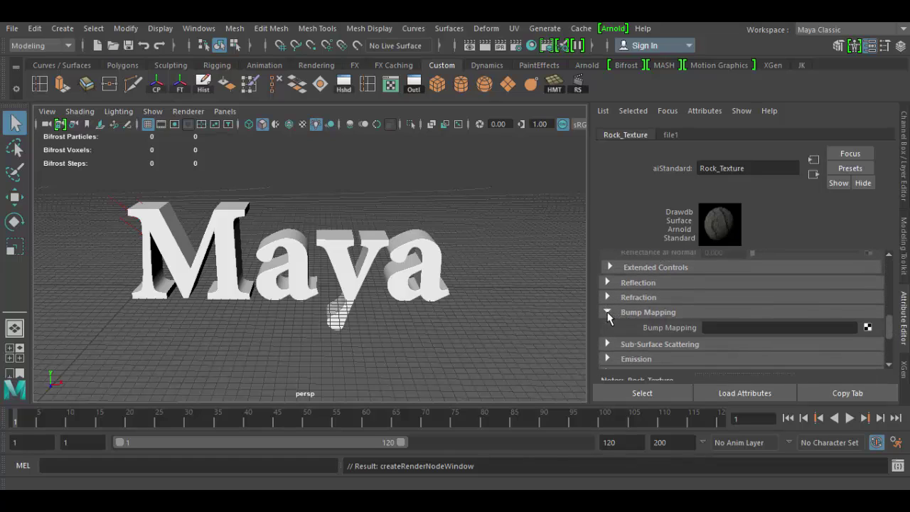
click(868, 328)
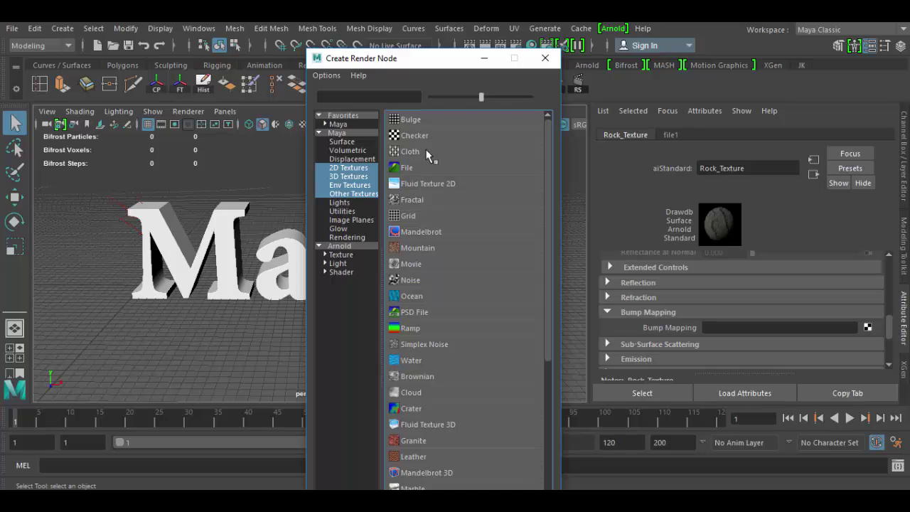
click(406, 168)
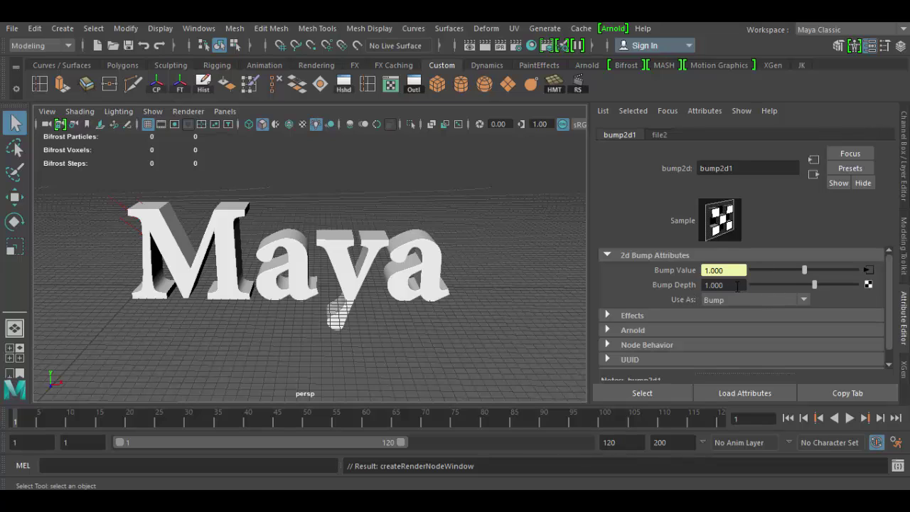
Set the bump depth to 0.5 and open the attributes of the file texture used for the bump mapping
drag(733, 284, 675, 284)
text(.5)
click(813, 174)
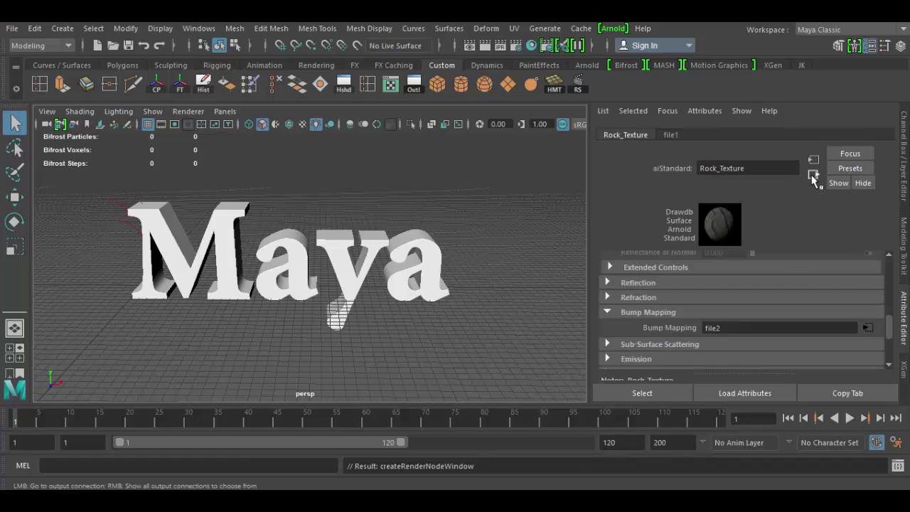
click(868, 329)
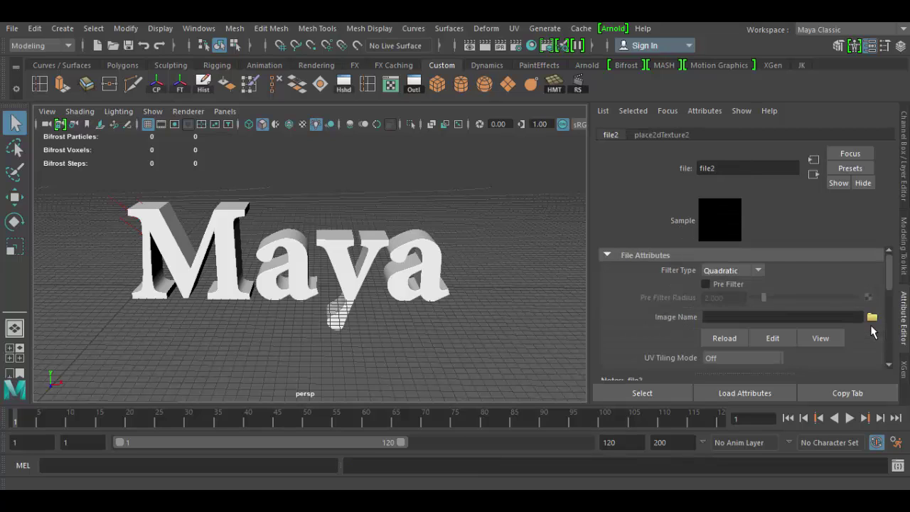
Set the bump file texture's filter type to Off and load DSC_4404.JPG from sourceimages as its image
click(756, 274)
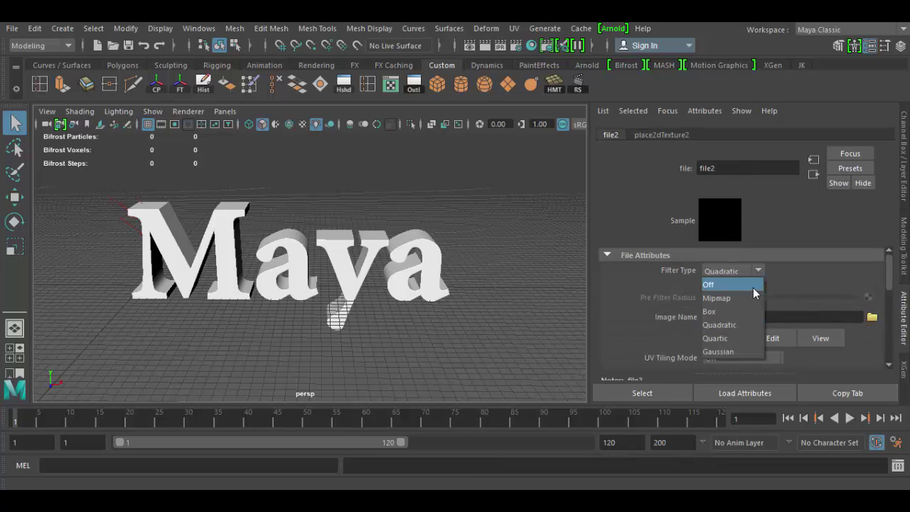
click(752, 287)
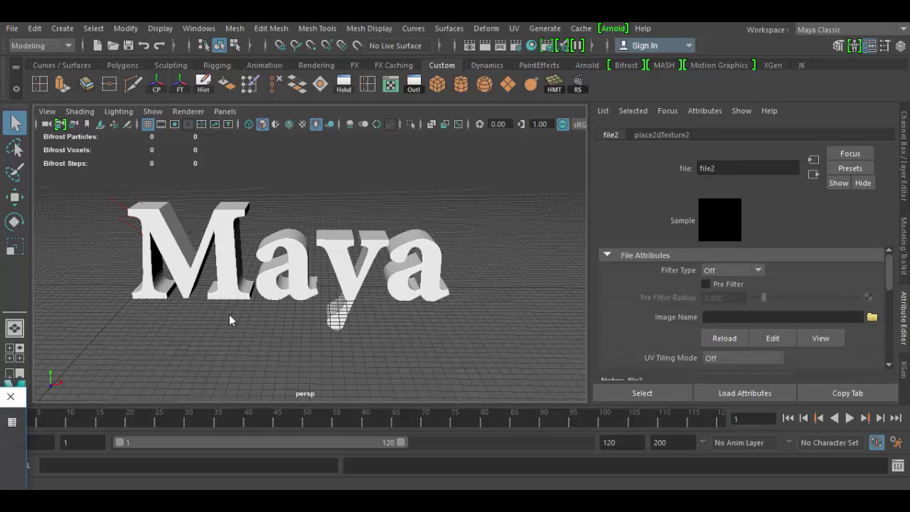
drag(2, 398, 512, 116)
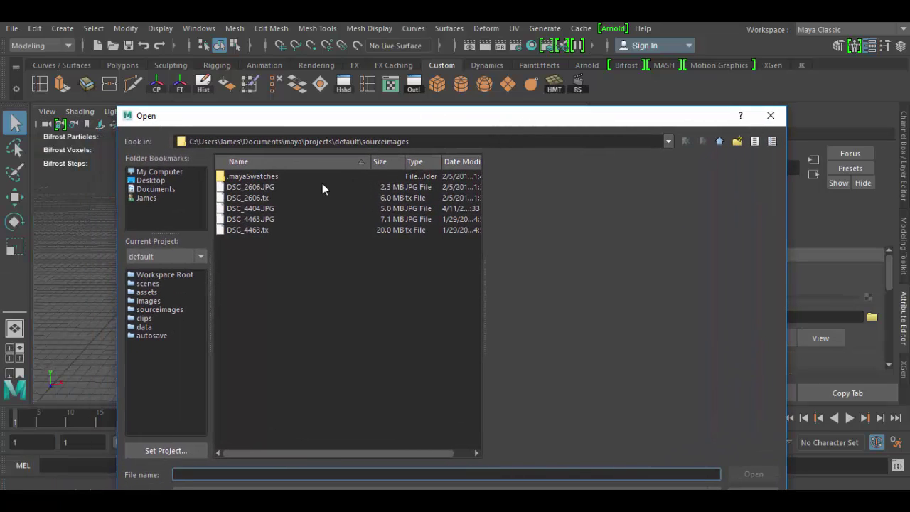
click(269, 190)
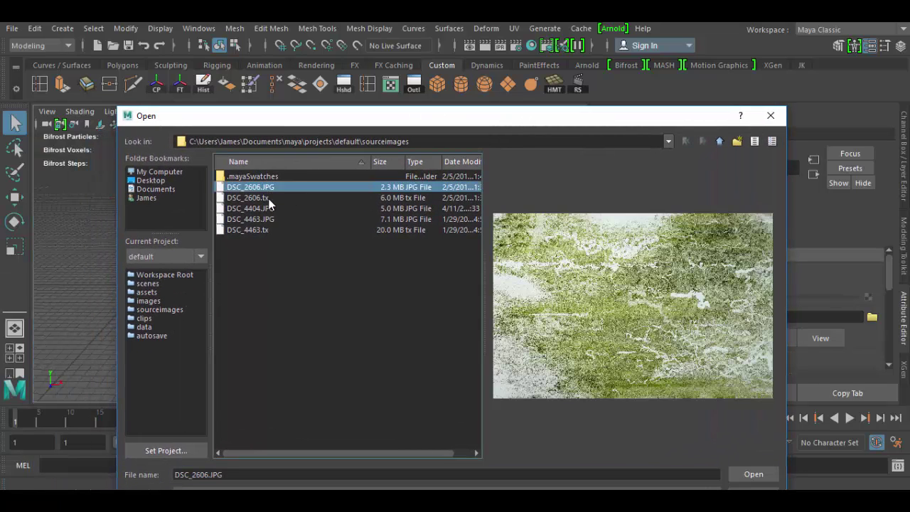
click(269, 200)
click(268, 212)
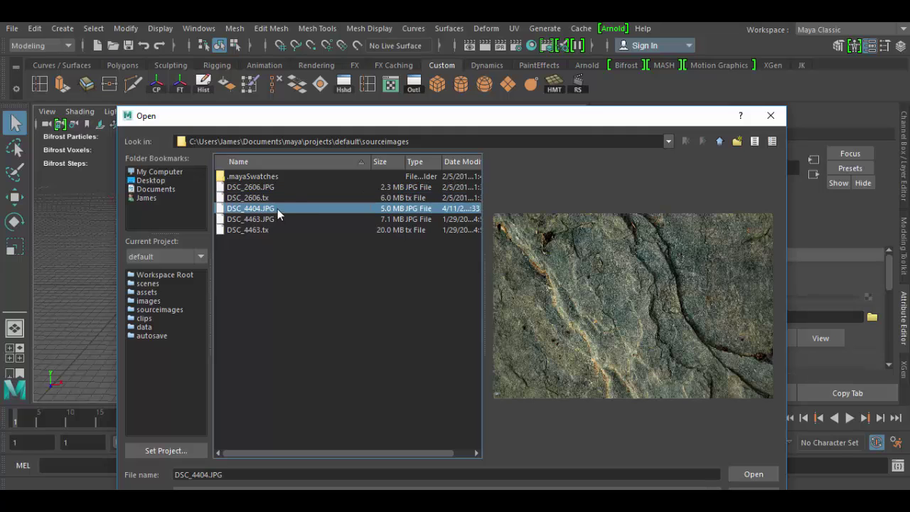
drag(456, 119, 349, 107)
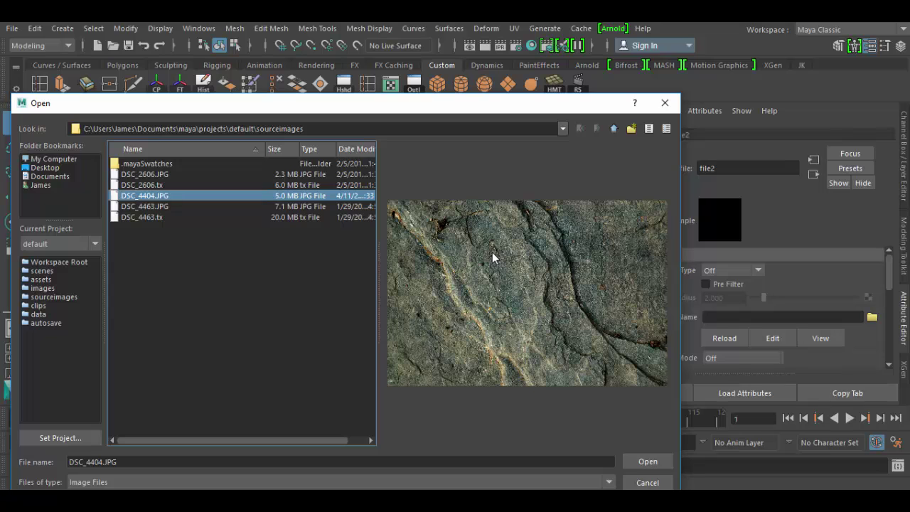
click(646, 461)
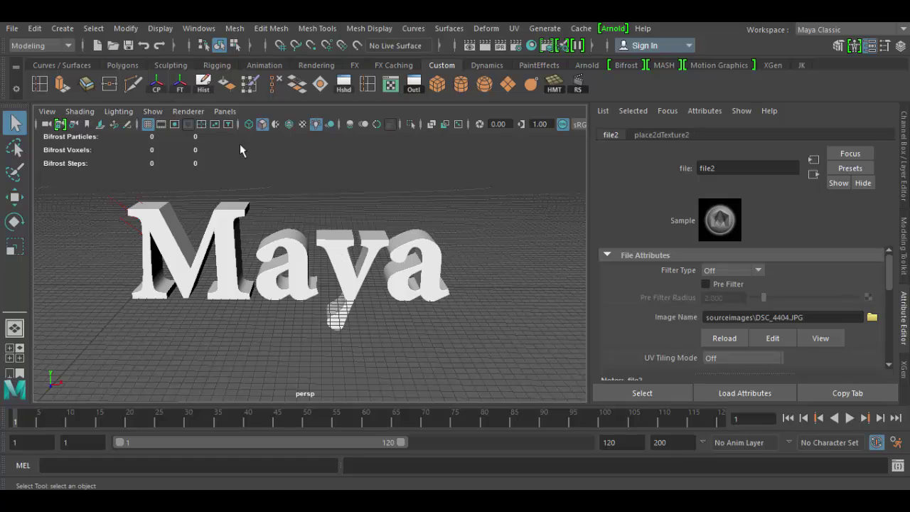
Enable hardware texturing in the perspective viewport, and toggle its display to wireframe and back to smooth shading
click(191, 112)
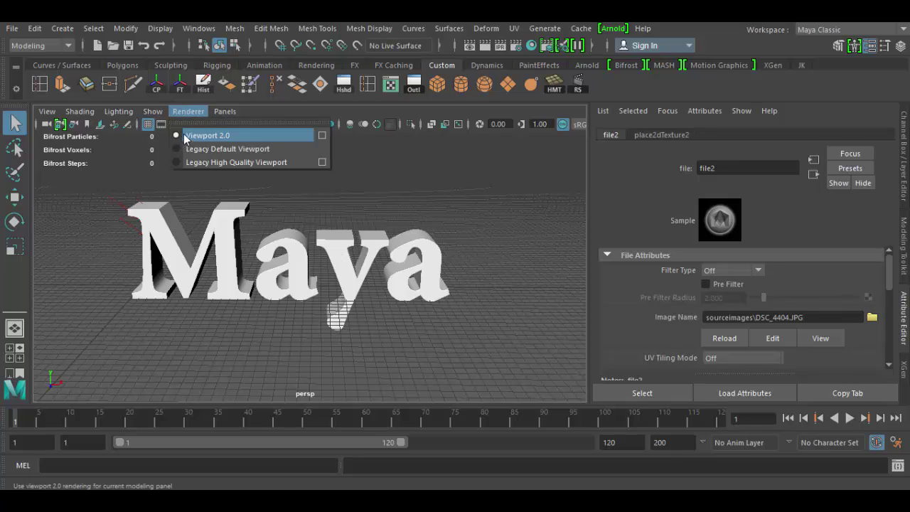
mouse_move(134, 111)
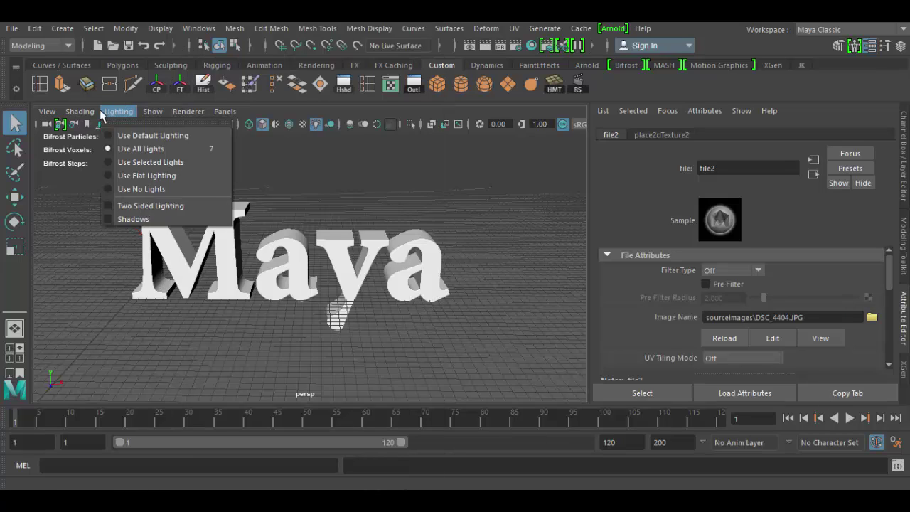
mouse_move(86, 117)
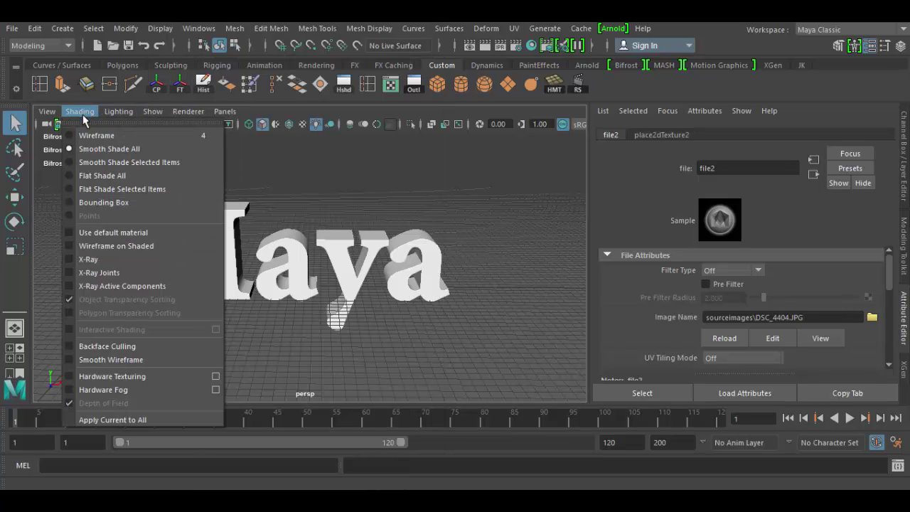
click(118, 376)
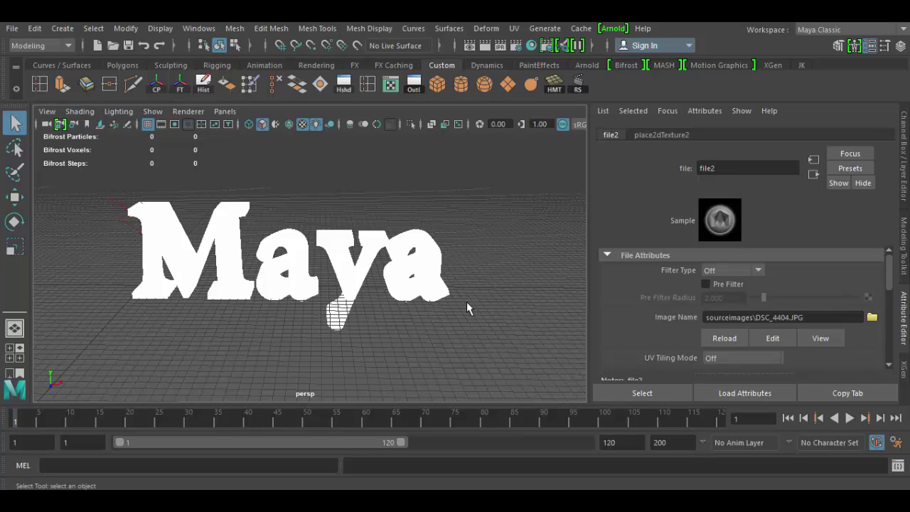
key(4)
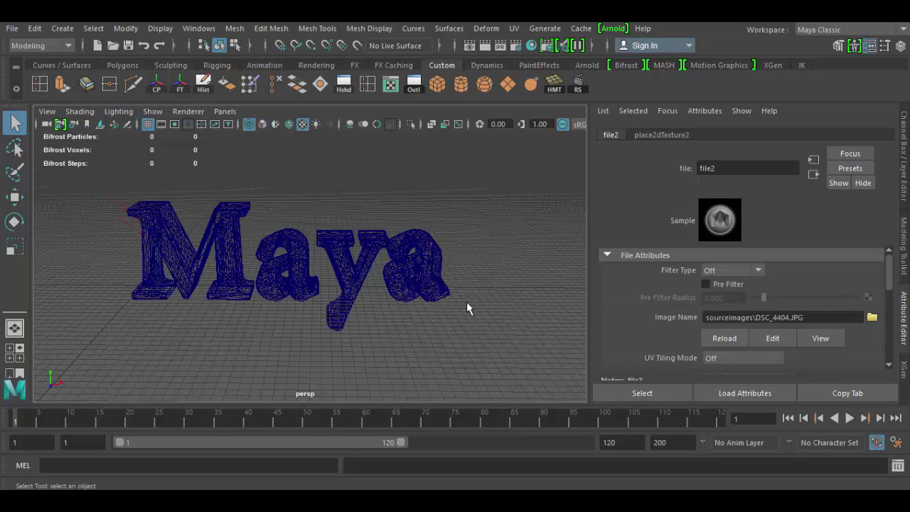
key(5)
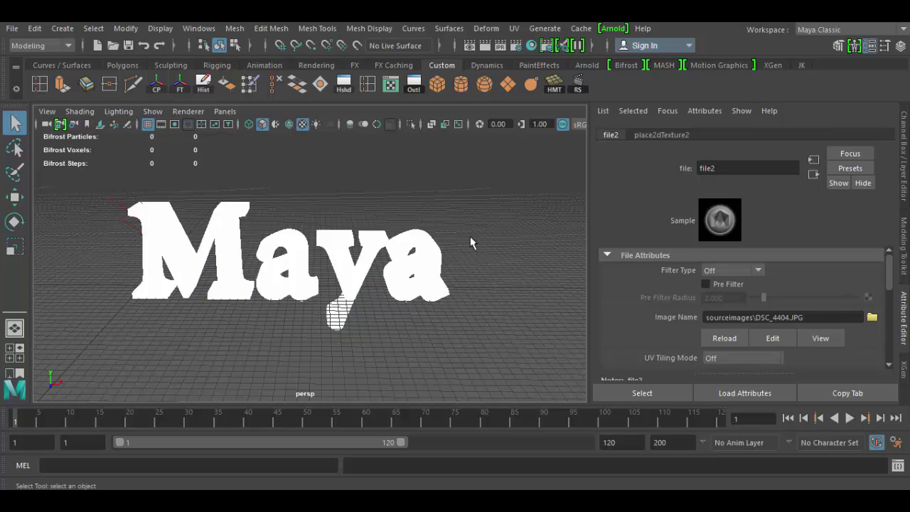
Render the current frame with Arnold, with the whole Maya text filling the perspective view from slightly above its front
alt+drag(447, 253, 412, 252)
alt+right_drag(390, 208, 446, 285)
alt+drag(445, 285, 447, 304)
click(447, 299)
alt+right_drag(484, 320, 456, 304)
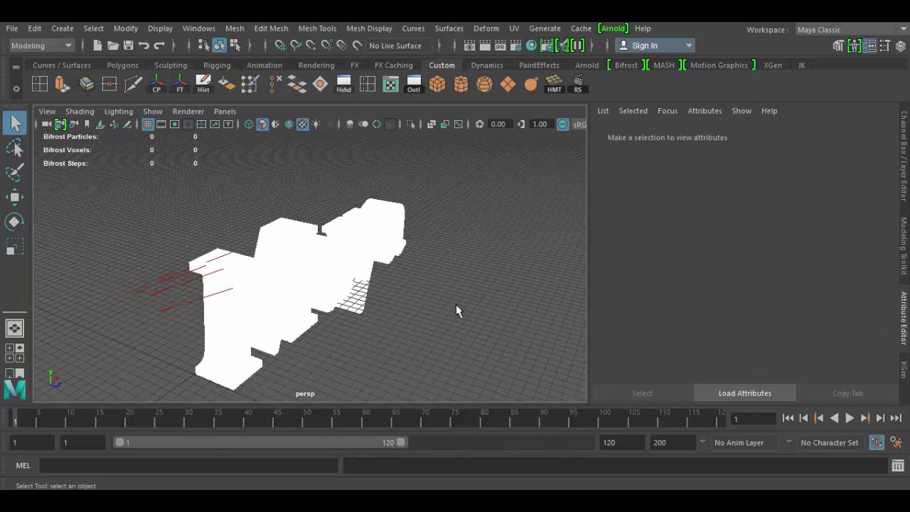
alt+drag(456, 304, 367, 303)
alt+middle_drag(413, 278, 427, 270)
alt+right_drag(444, 303, 444, 314)
alt+middle_drag(444, 314, 460, 309)
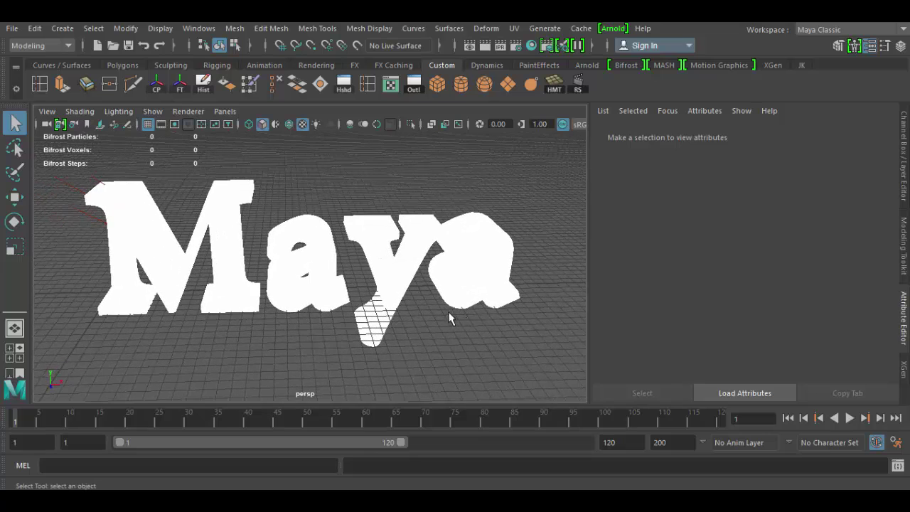
mouse_move(450, 315)
alt+mouse_down()
mouse_move(445, 295)
mouse_move(447, 312)
alt+mouse_up()
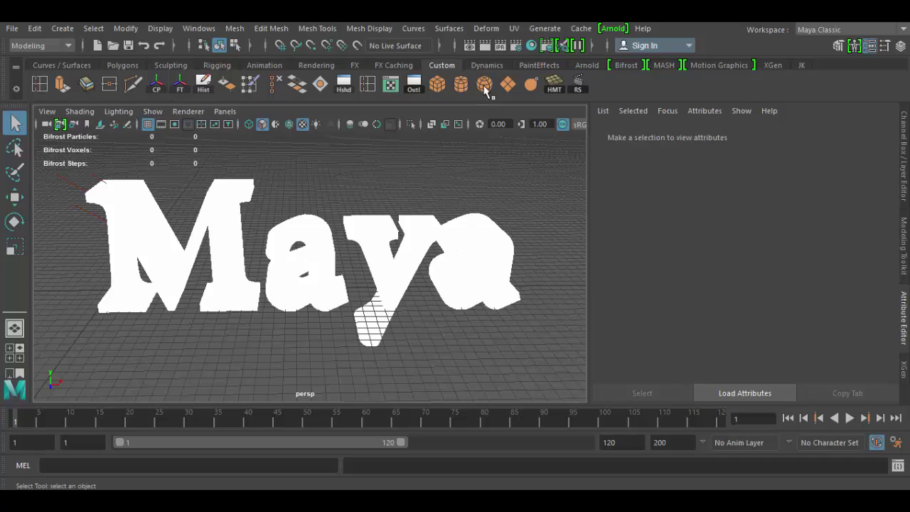
click(486, 45)
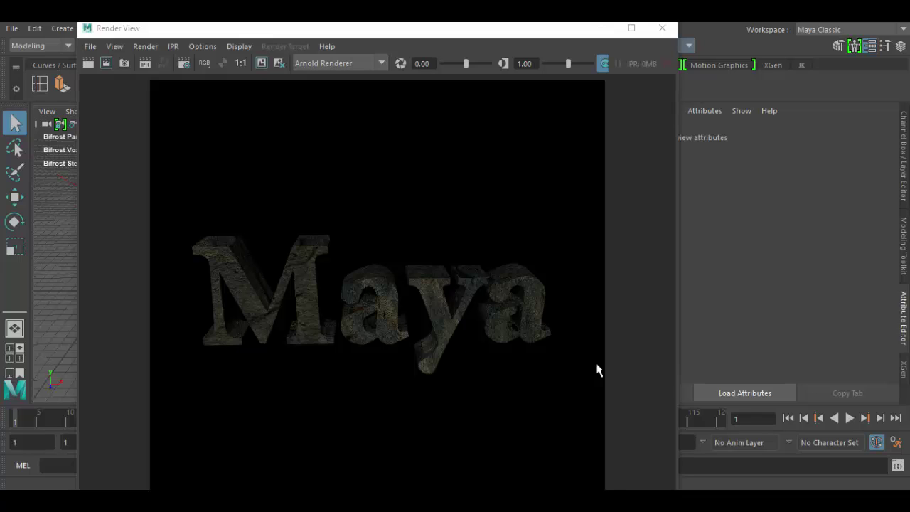
Examine the rock color and bump detail on the rendered letters at several magnifications in a smaller render window
scroll(548, 354, down, 3)
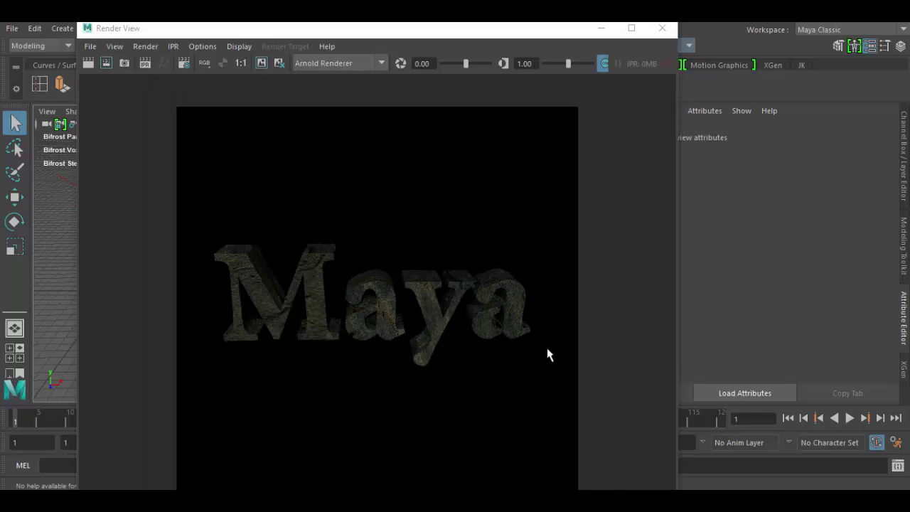
scroll(547, 354, up, 2)
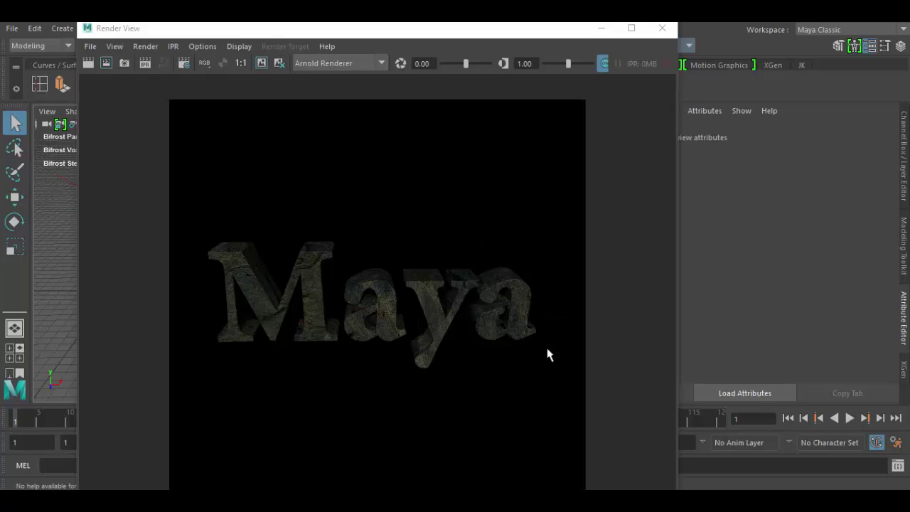
scroll(538, 356, down, 1)
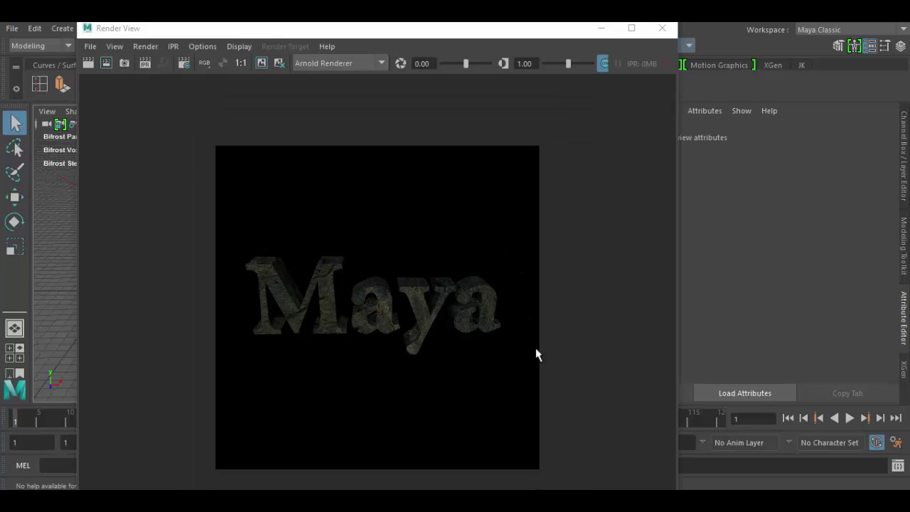
drag(427, 33, 549, 58)
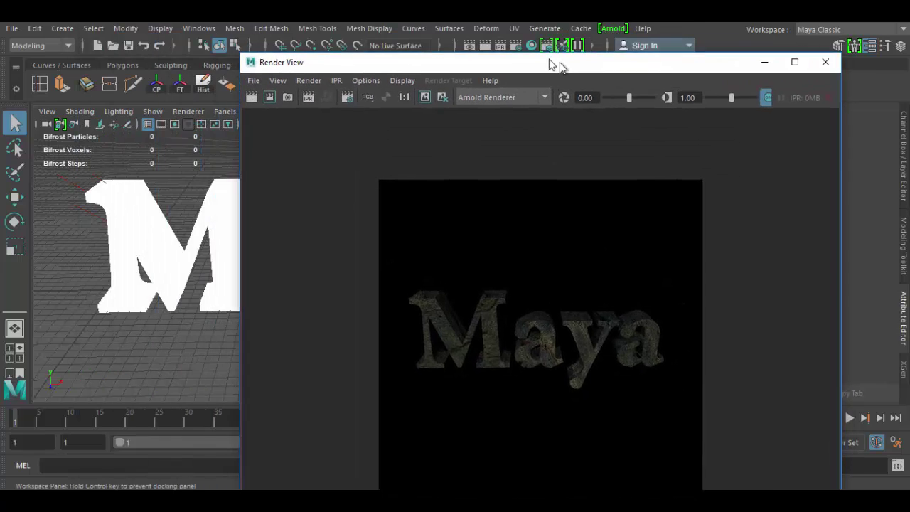
drag(201, 47, 320, 131)
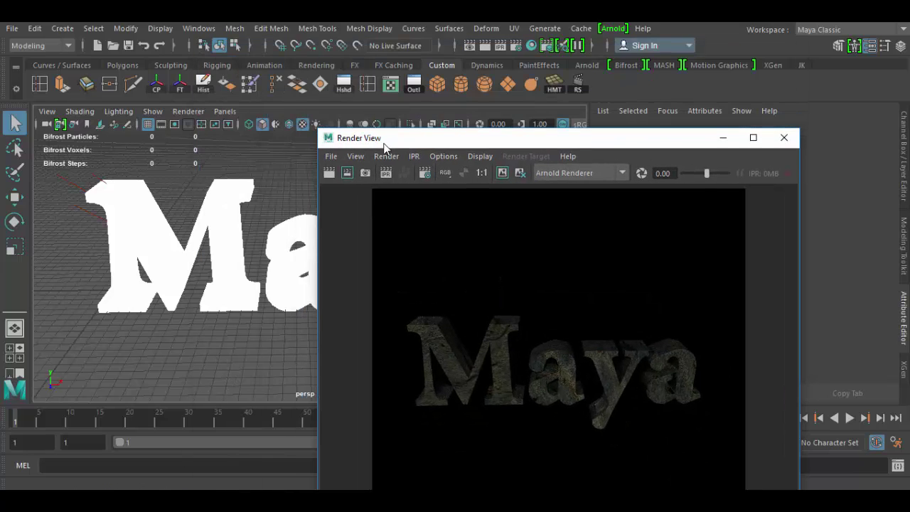
drag(388, 145, 285, 52)
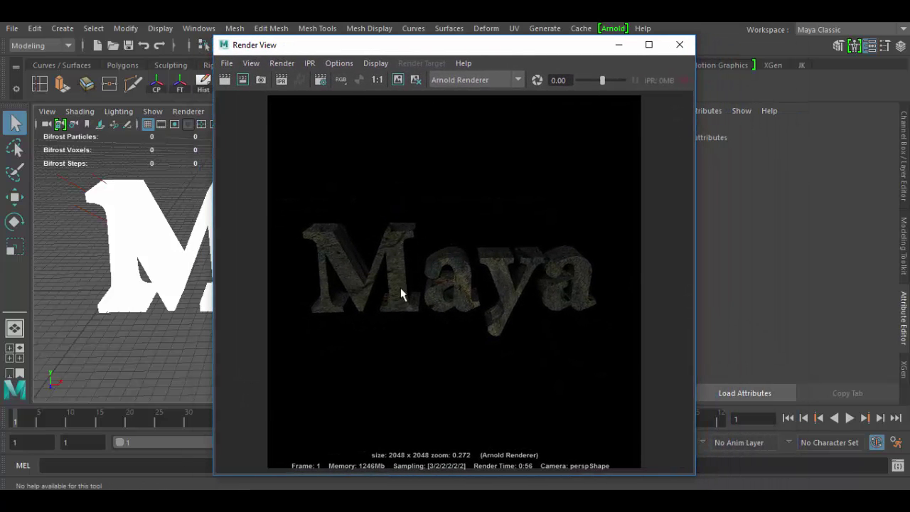
scroll(429, 295, up, 1)
scroll(429, 295, down, 2)
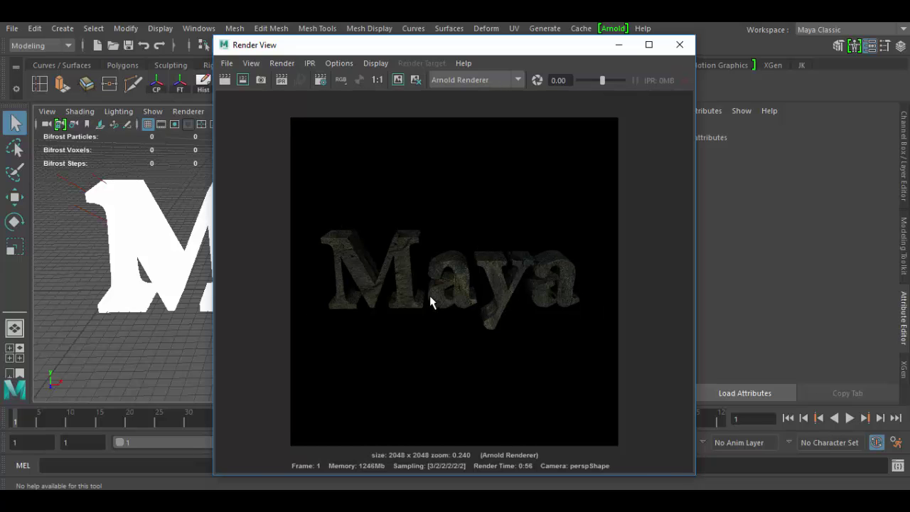
scroll(429, 295, up, 1)
scroll(429, 295, up, 2)
scroll(430, 295, down, 2)
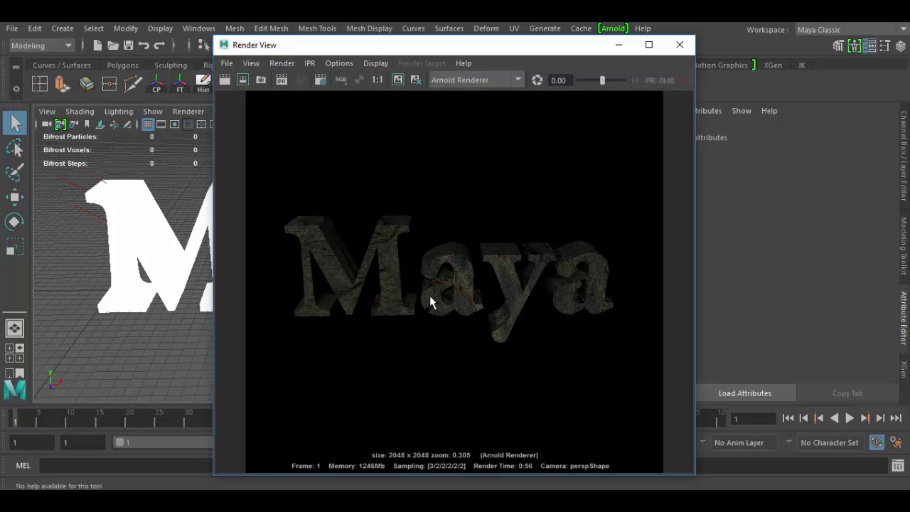
scroll(430, 295, down, 2)
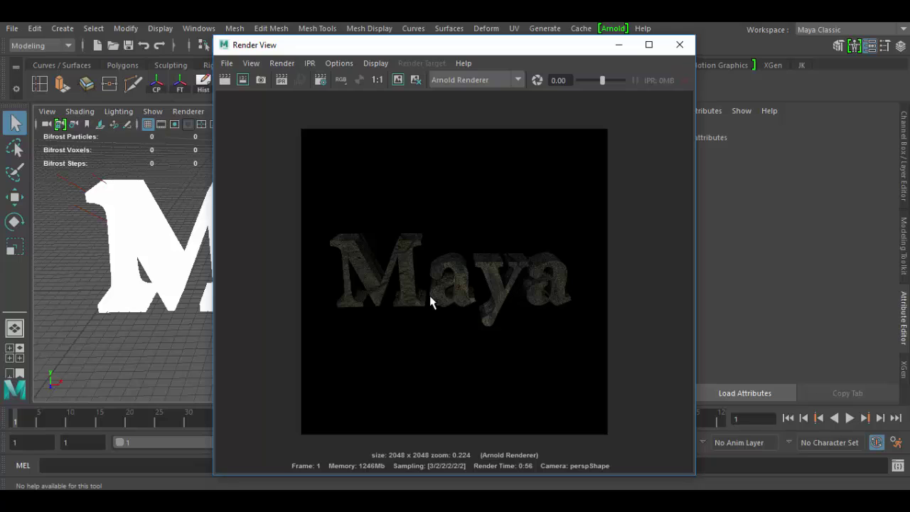
scroll(430, 295, up, 2)
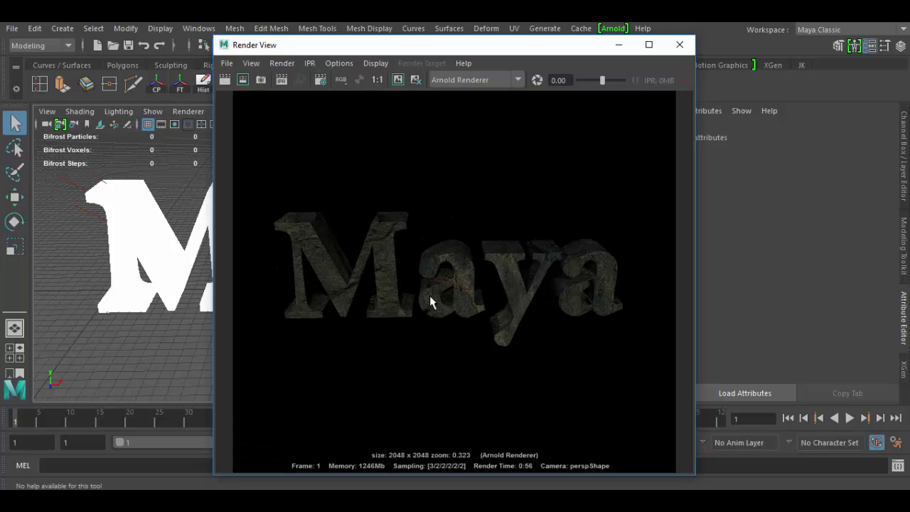
Save the rendered image as a raw PNG named mayatext1 in the project's images folder
click(226, 62)
click(253, 99)
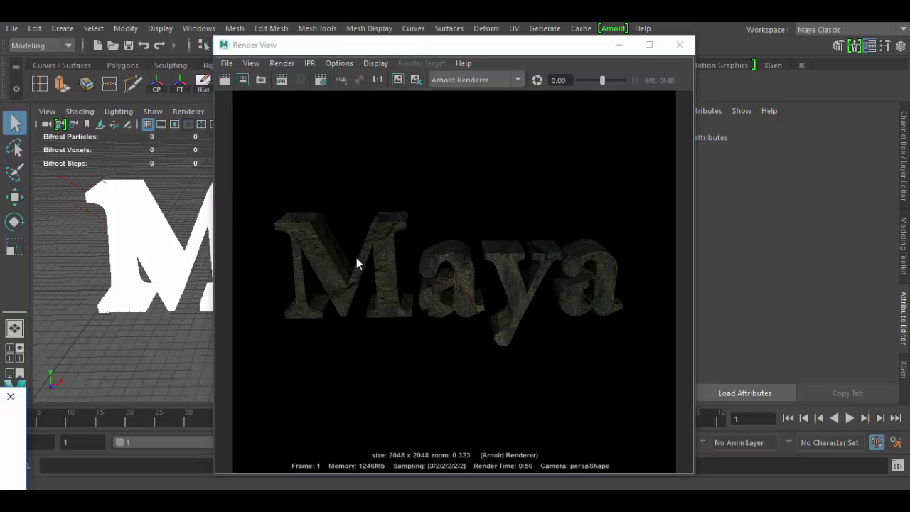
drag(0, 397, 280, 79)
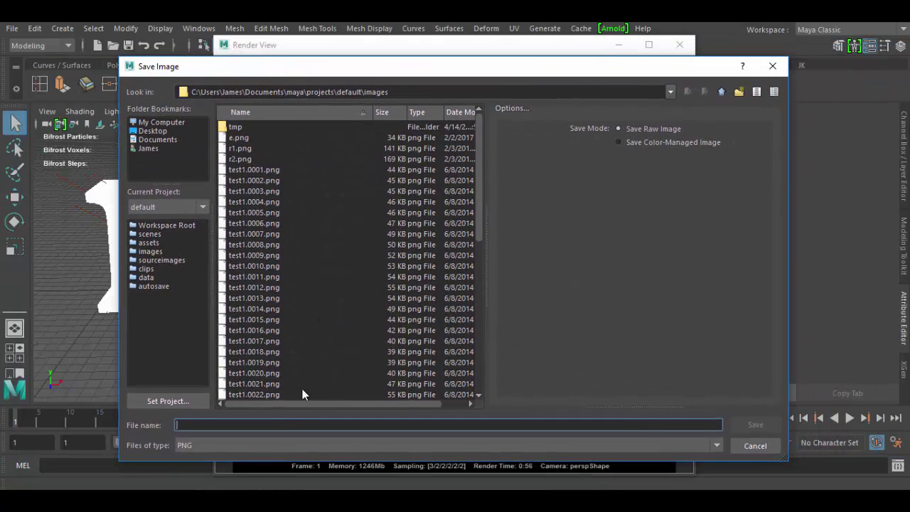
text(may)
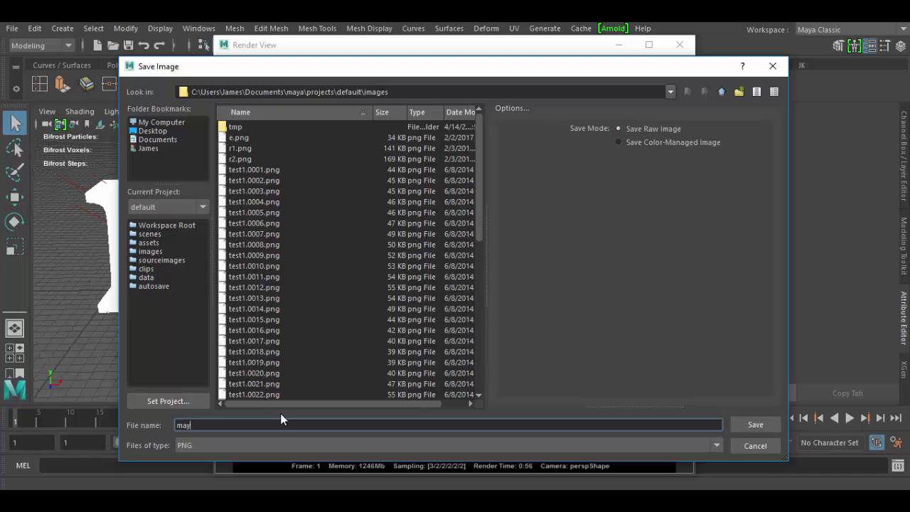
text(atext1)
click(709, 446)
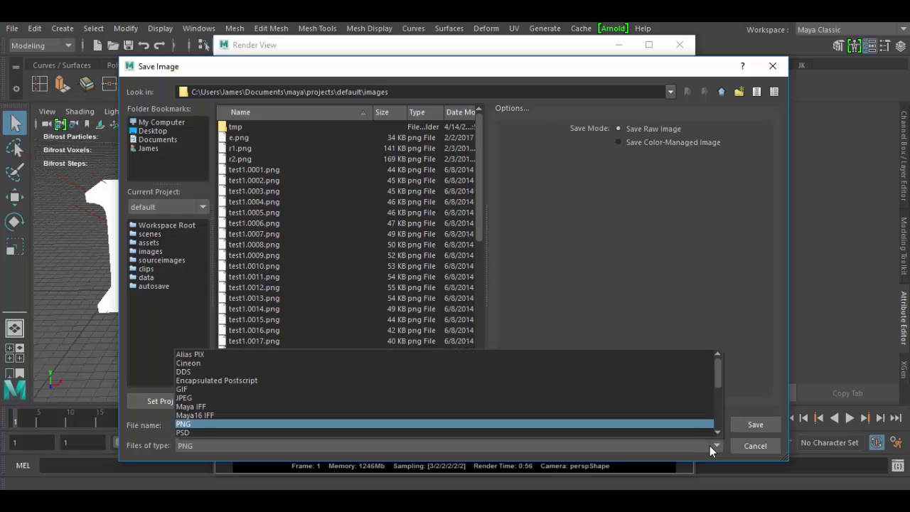
scroll(605, 405, down, 3)
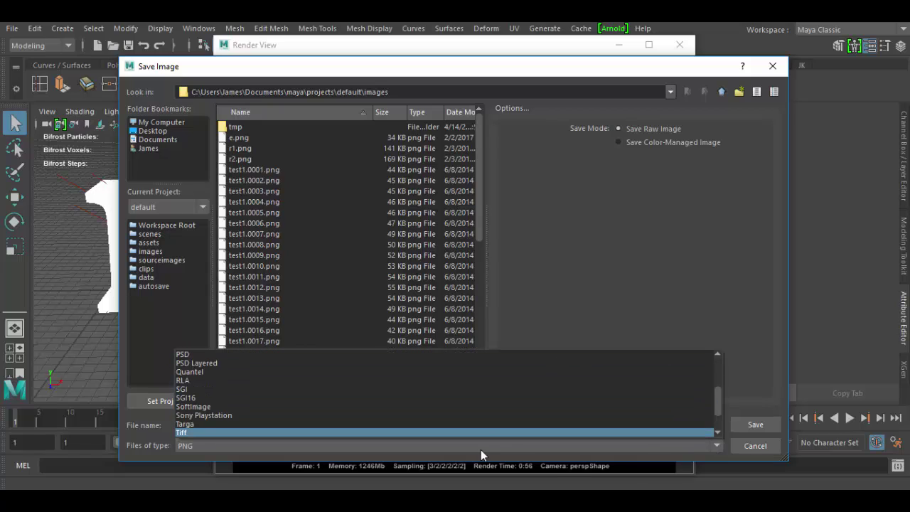
click(547, 455)
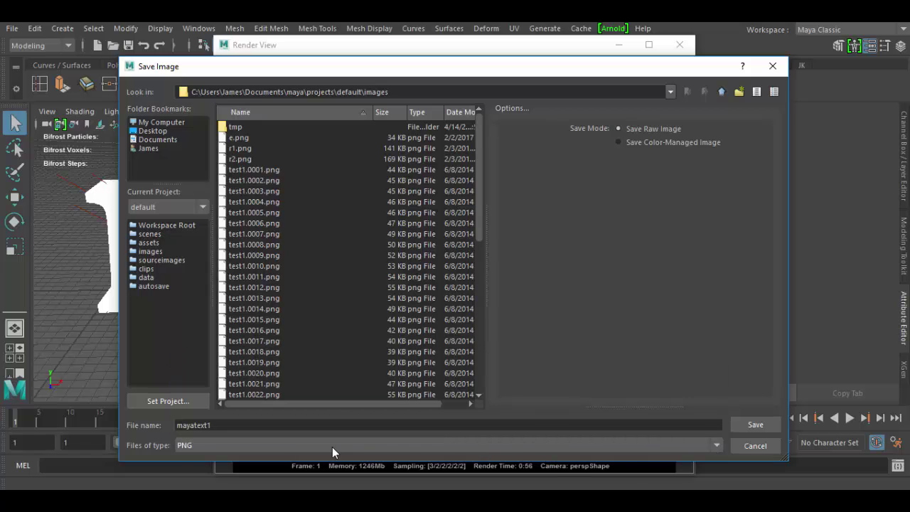
click(755, 426)
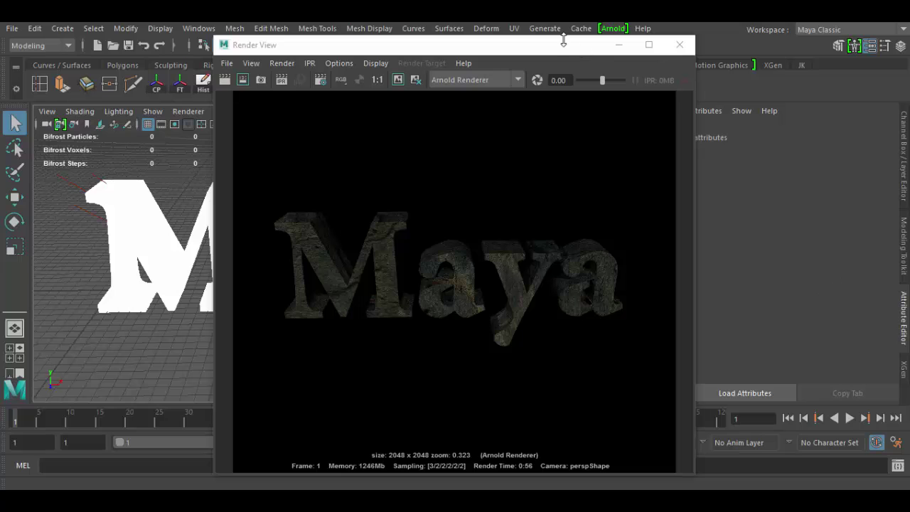
drag(553, 45, 692, 60)
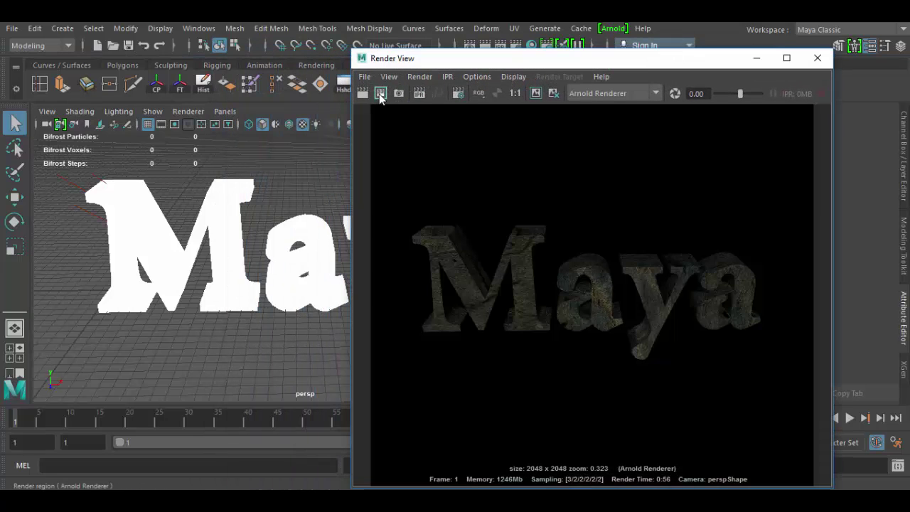
Keep the rock-textured image in the render window for comparison and minimize the window
click(535, 94)
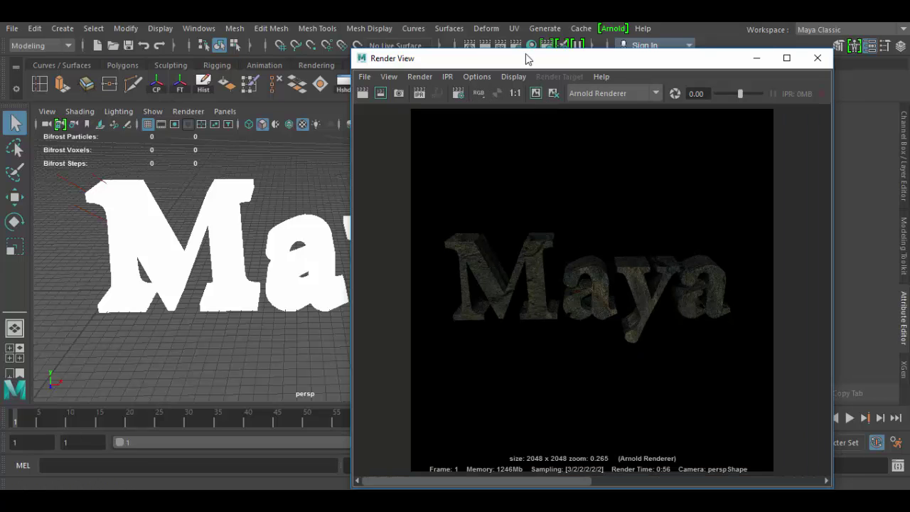
drag(527, 54, 509, 58)
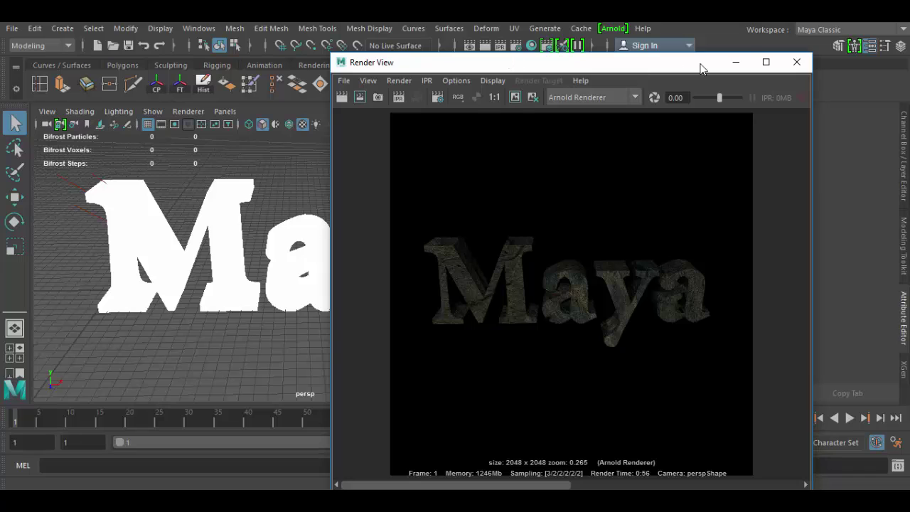
click(735, 62)
Select the Maya text and break the file texture connection on the diffuse color of its Rock_Texture material
click(475, 252)
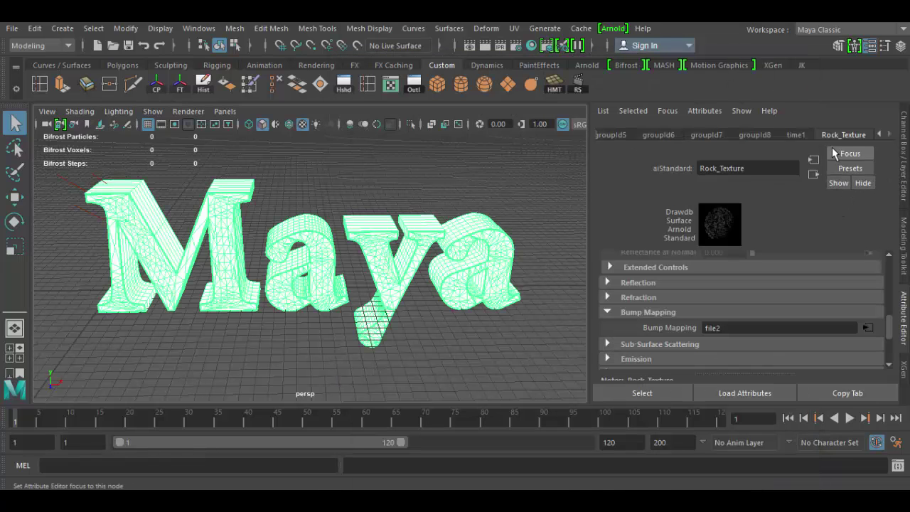
scroll(850, 309, up, 10)
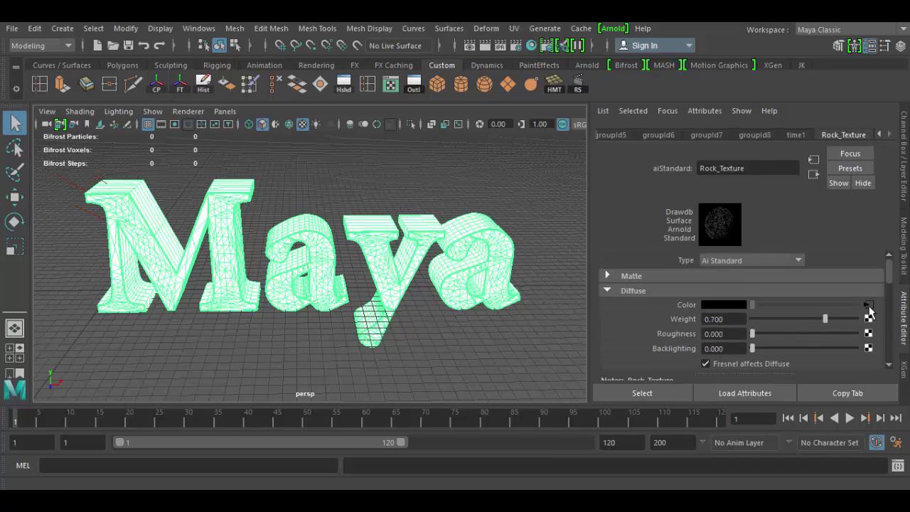
right_click(687, 308)
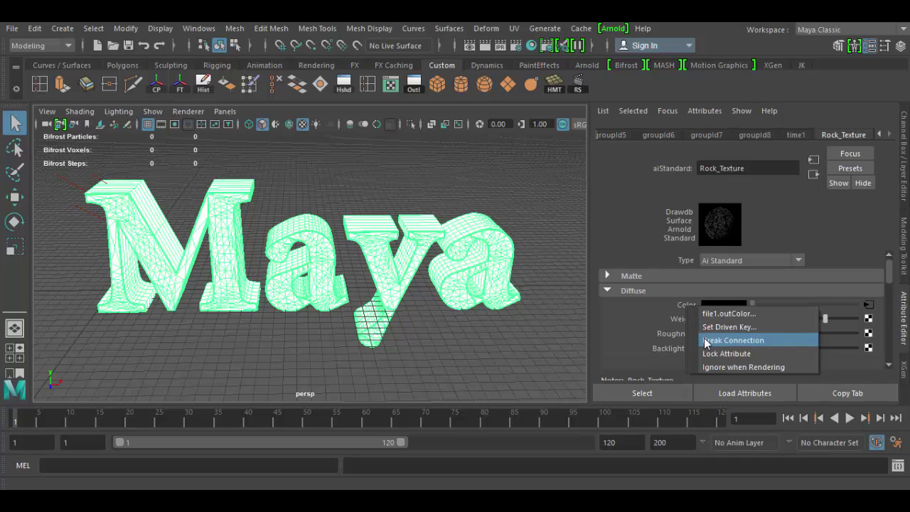
click(706, 342)
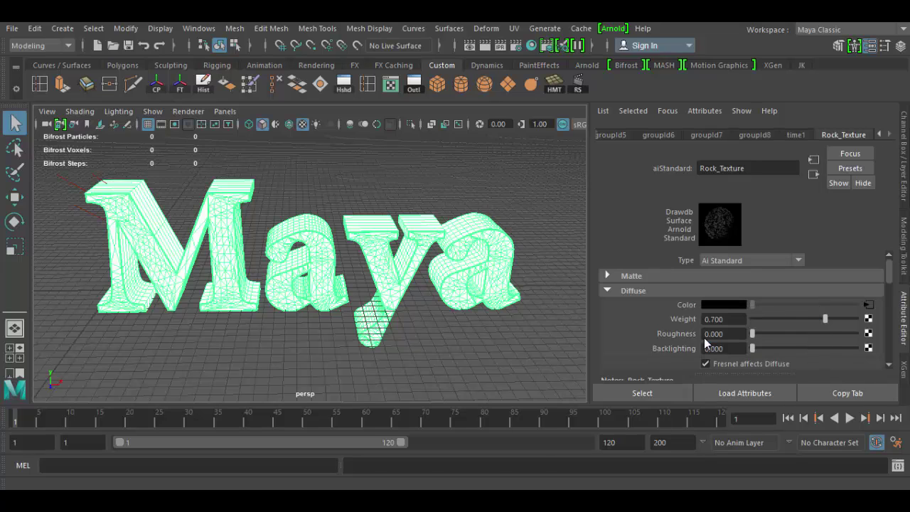
Break the texture connection on the Bump Mapping attribute of the Rock_Texture material
scroll(704, 331, down, 2)
scroll(704, 331, down, 5)
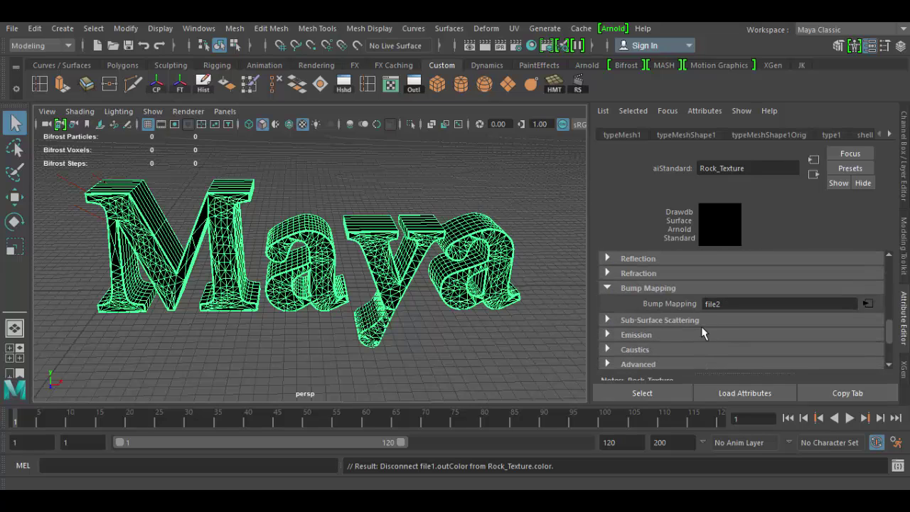
right_click(678, 311)
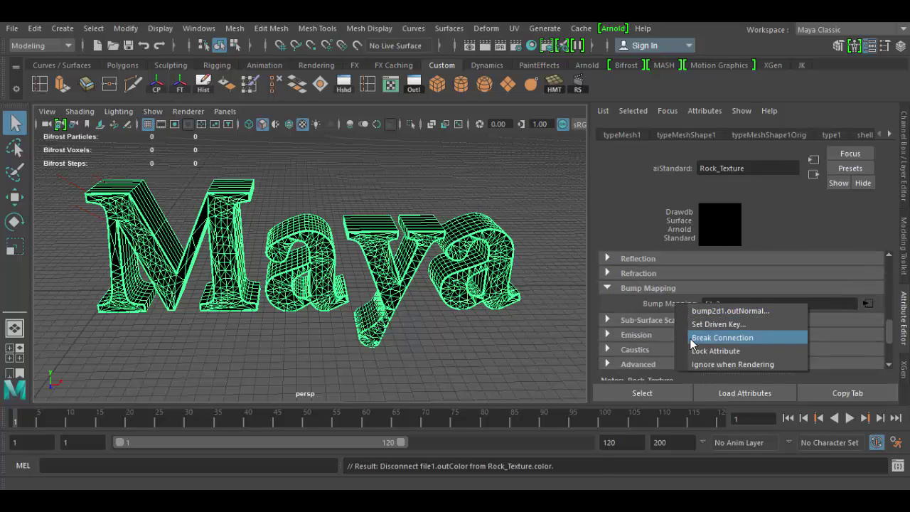
click(694, 339)
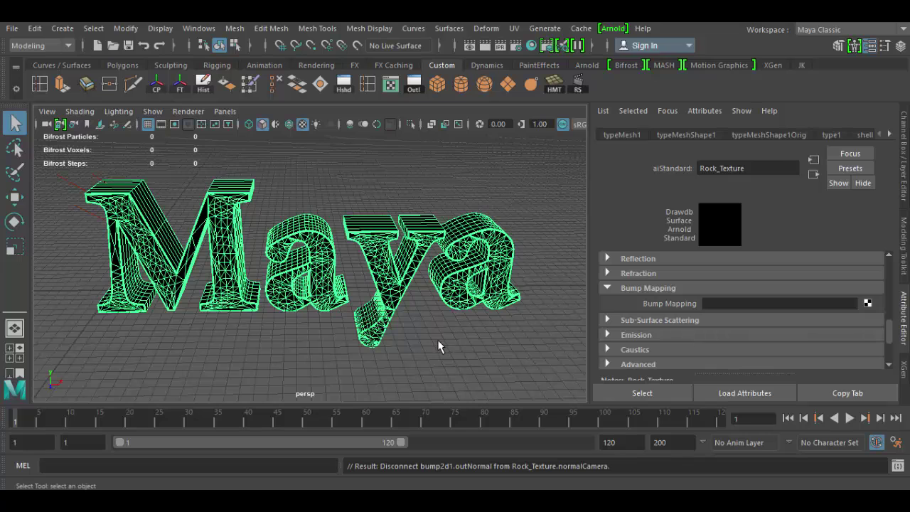
Show the viewport in smooth shading without textures and set the Rock_Texture diffuse color to white
key(4)
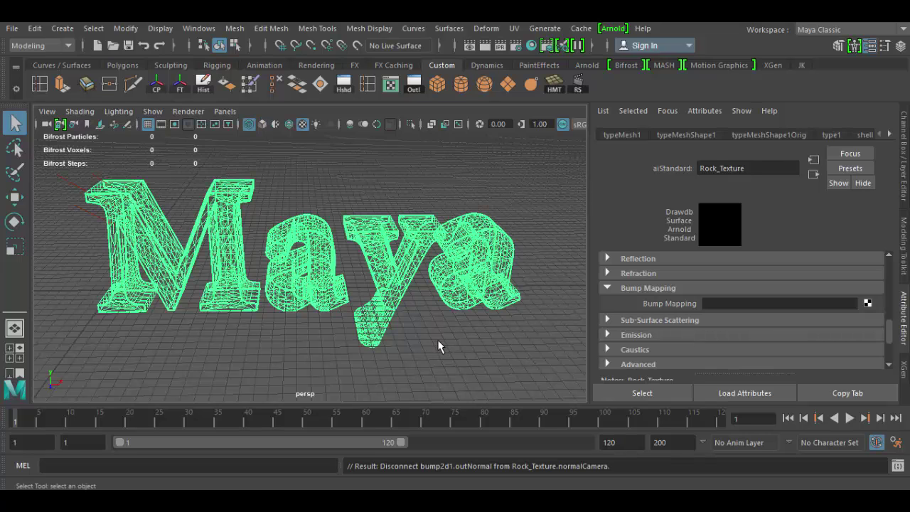
key(5)
scroll(741, 327, up, 5)
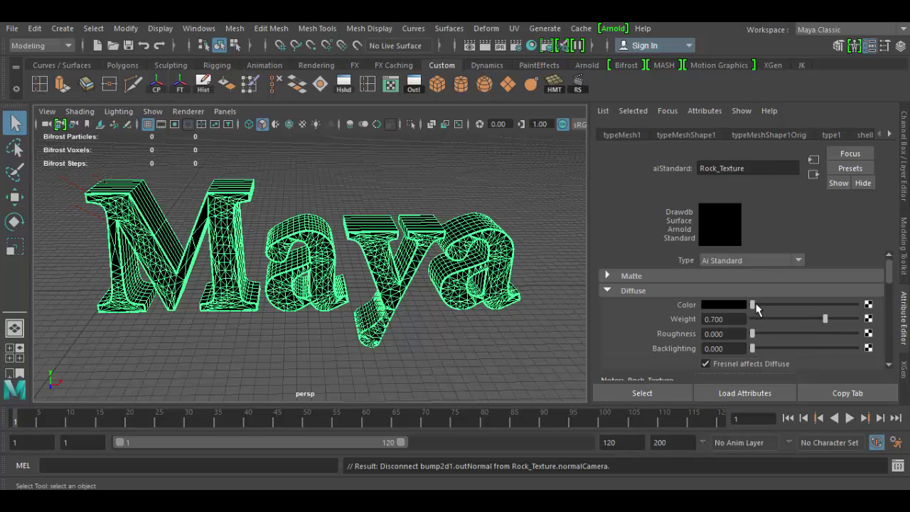
drag(752, 305, 787, 305)
drag(865, 308, 889, 307)
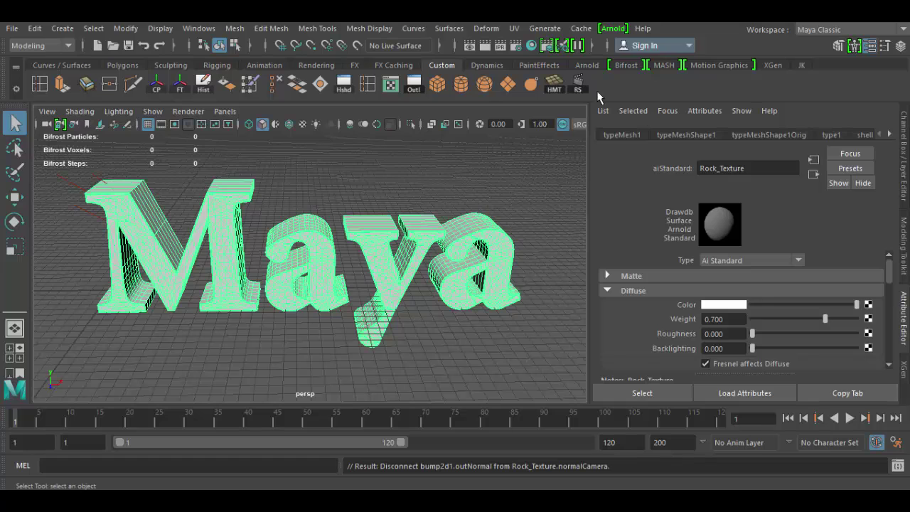
Render the current frame with Arnold using the plain white material, and reposition the render window over the viewport
click(487, 45)
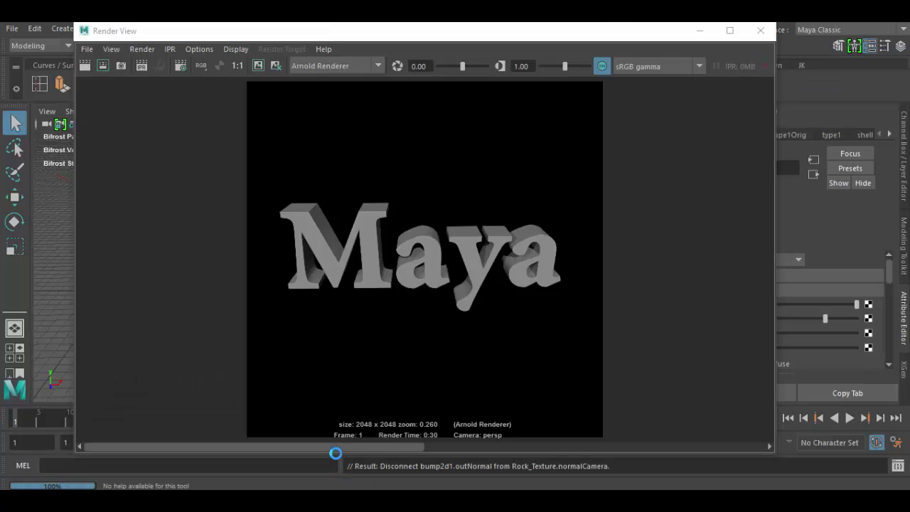
drag(335, 447, 235, 447)
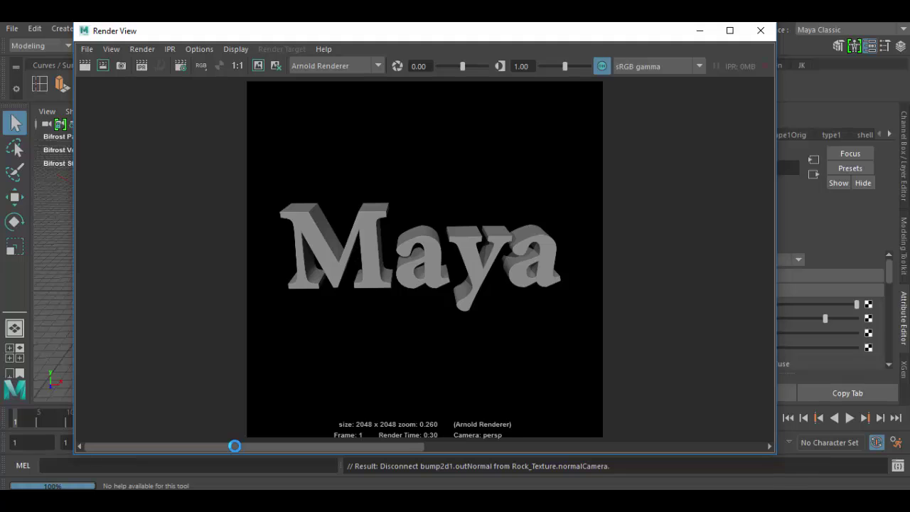
drag(235, 445, 156, 443)
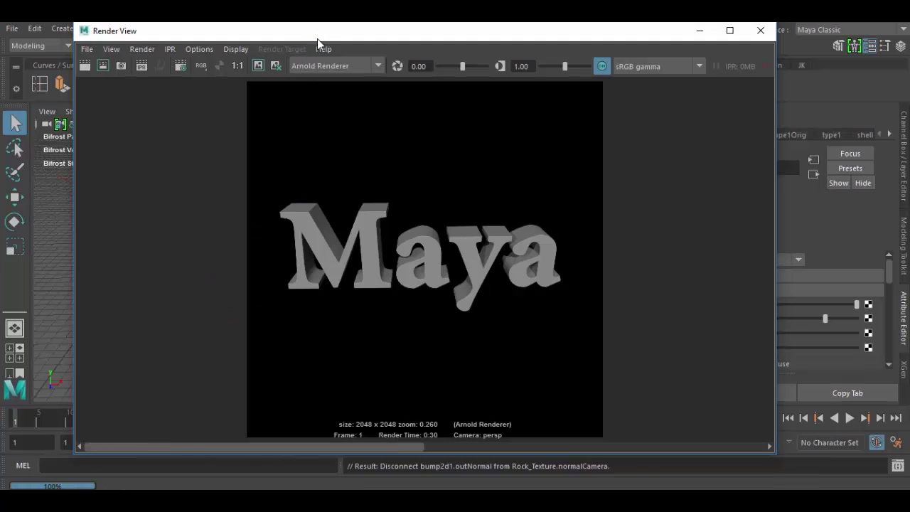
drag(320, 32, 399, 333)
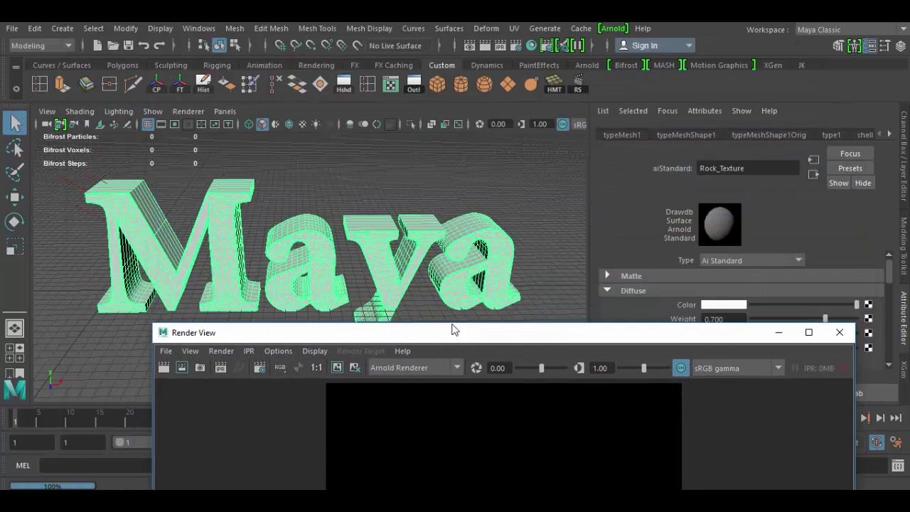
drag(448, 335, 383, 54)
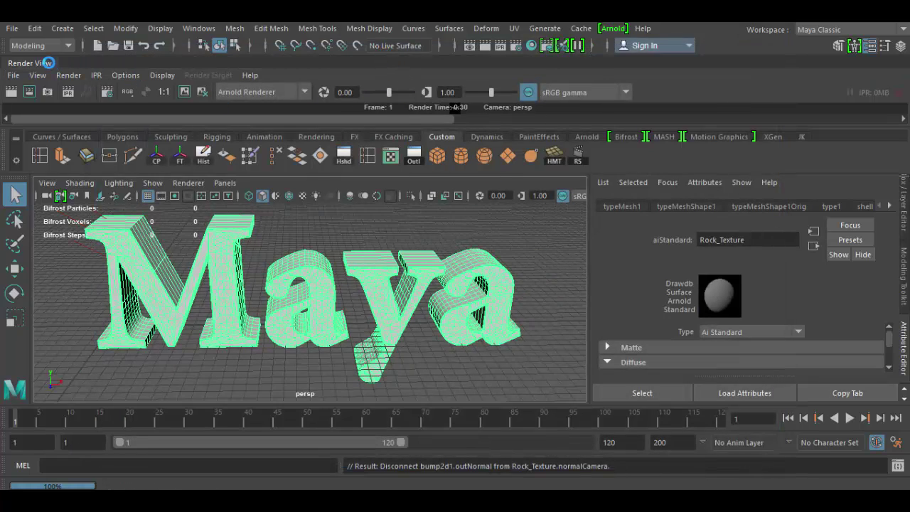
drag(48, 63, 137, 44)
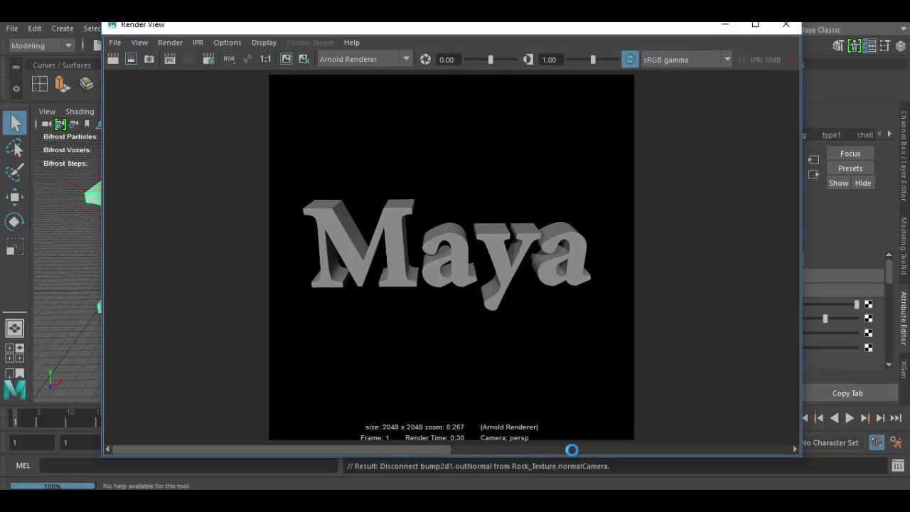
Compare the plain white render with the kept rock-textured render by switching back and forth between the two images
click(319, 449)
click(661, 453)
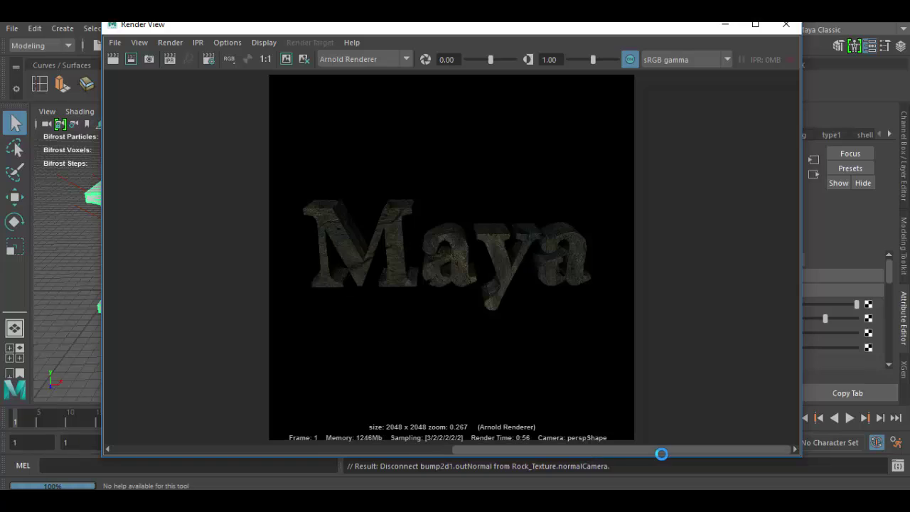
click(339, 451)
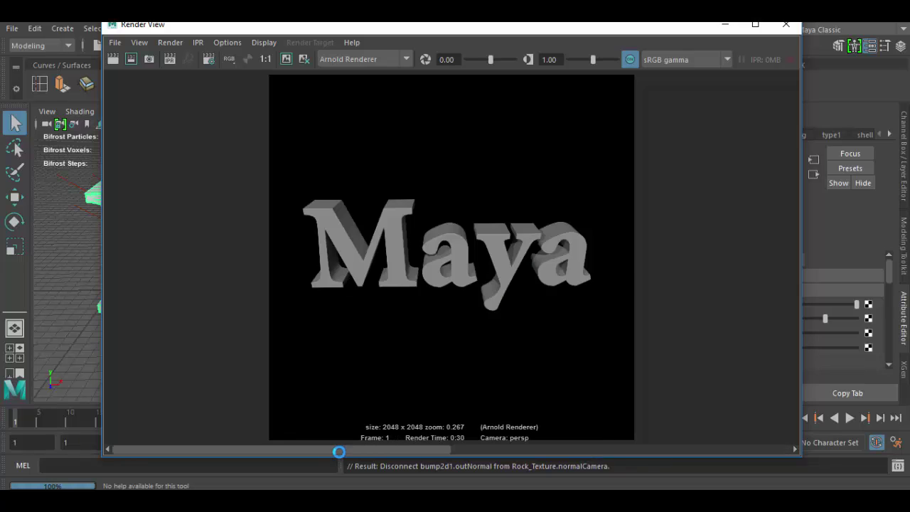
click(647, 454)
click(224, 450)
click(585, 454)
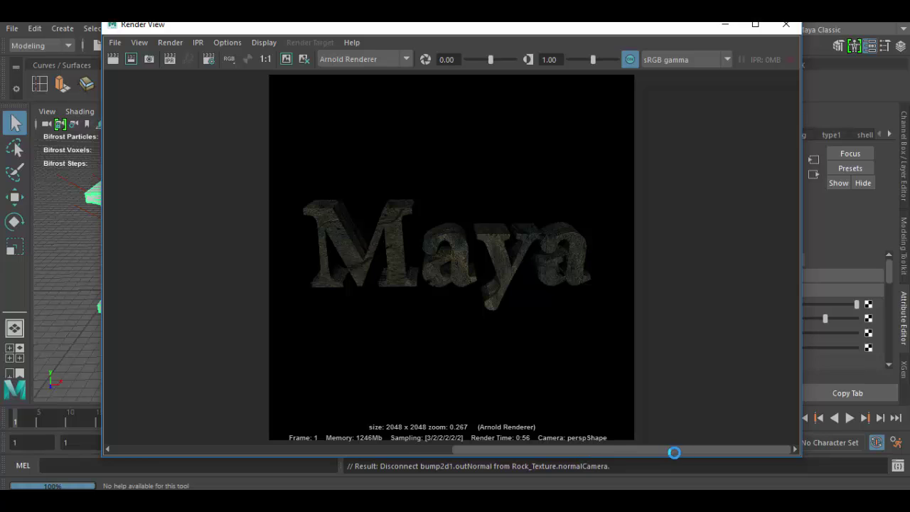
click(384, 447)
click(606, 447)
click(376, 448)
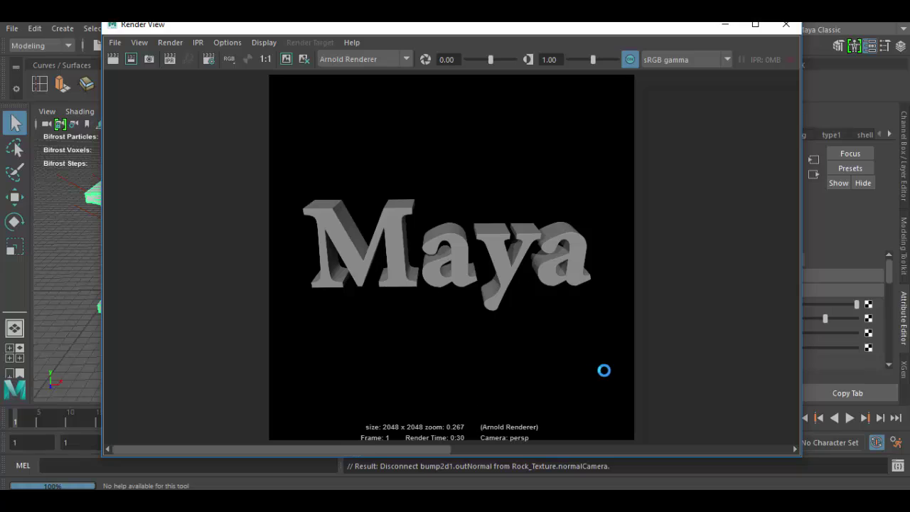